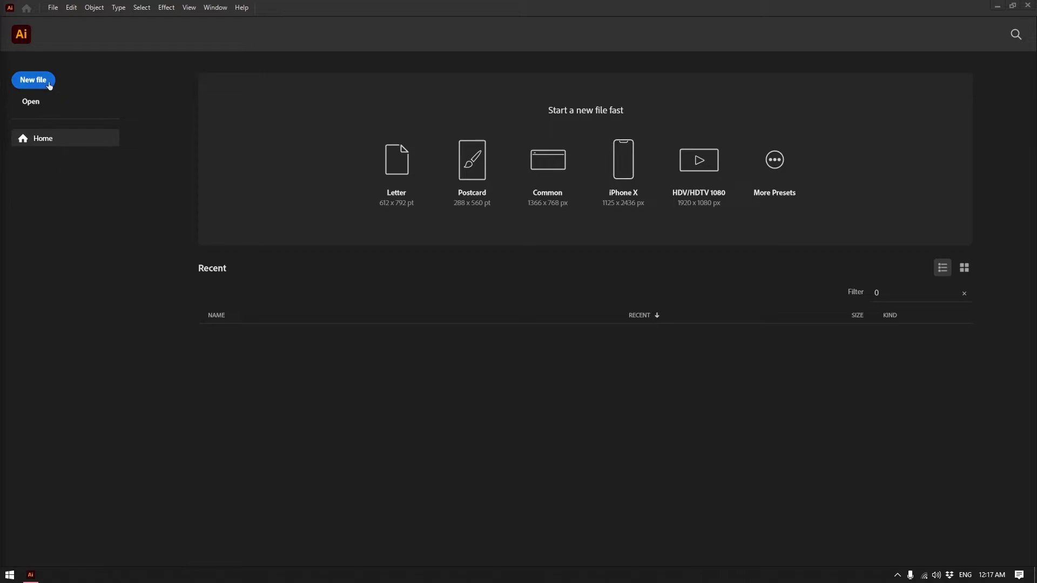
Start a new document and pick the A4 Print preset (595.28 x 841.89 pt, CMYK, 300 ppi).
click(53, 7)
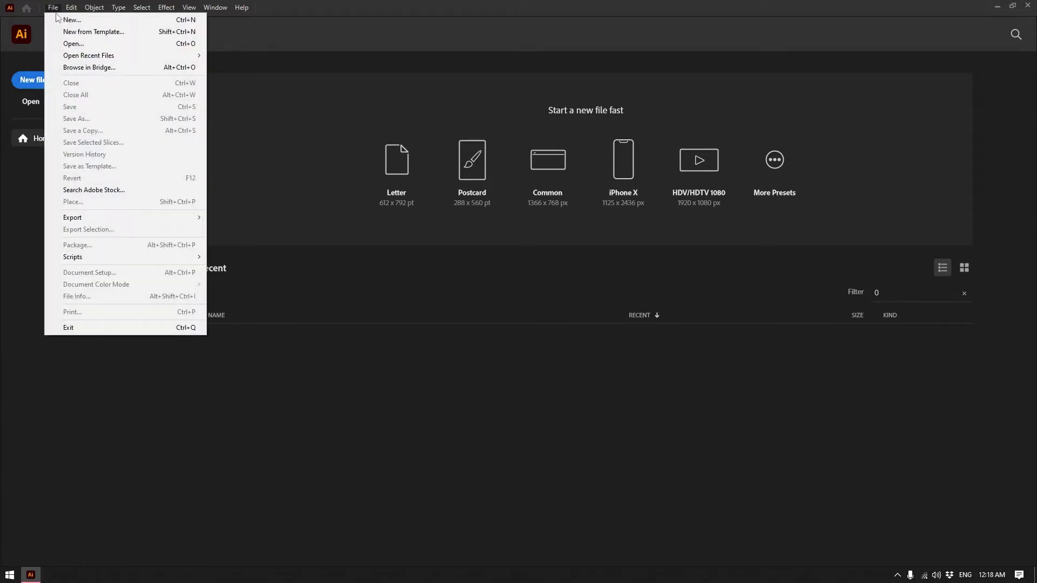
click(79, 20)
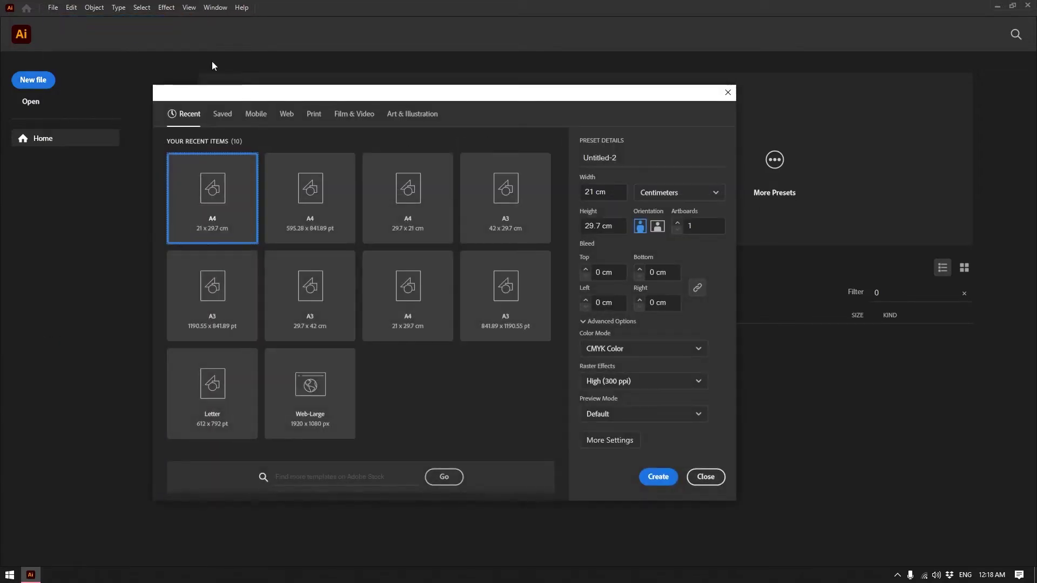
drag(307, 98, 339, 102)
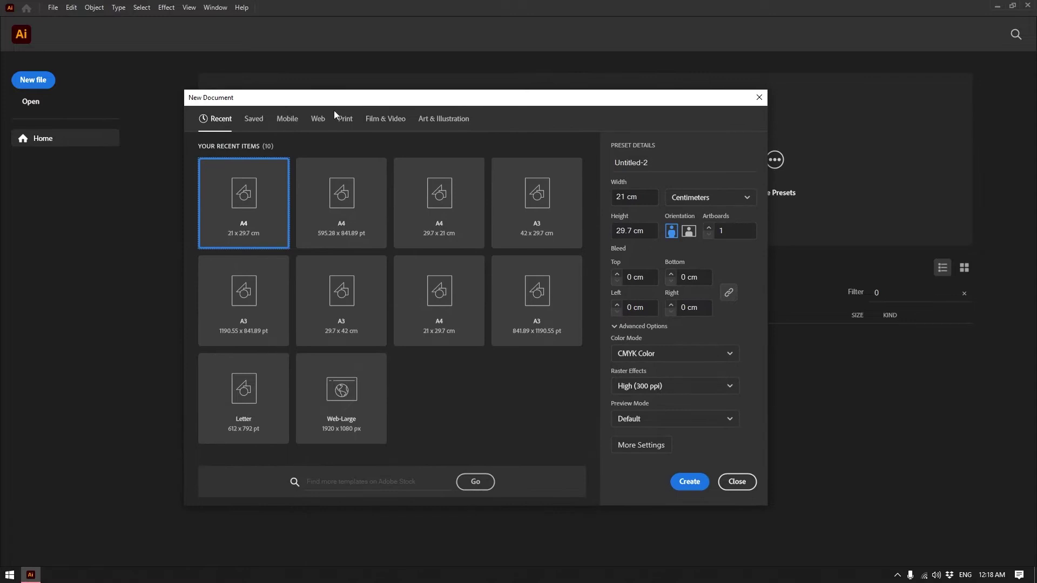
click(386, 119)
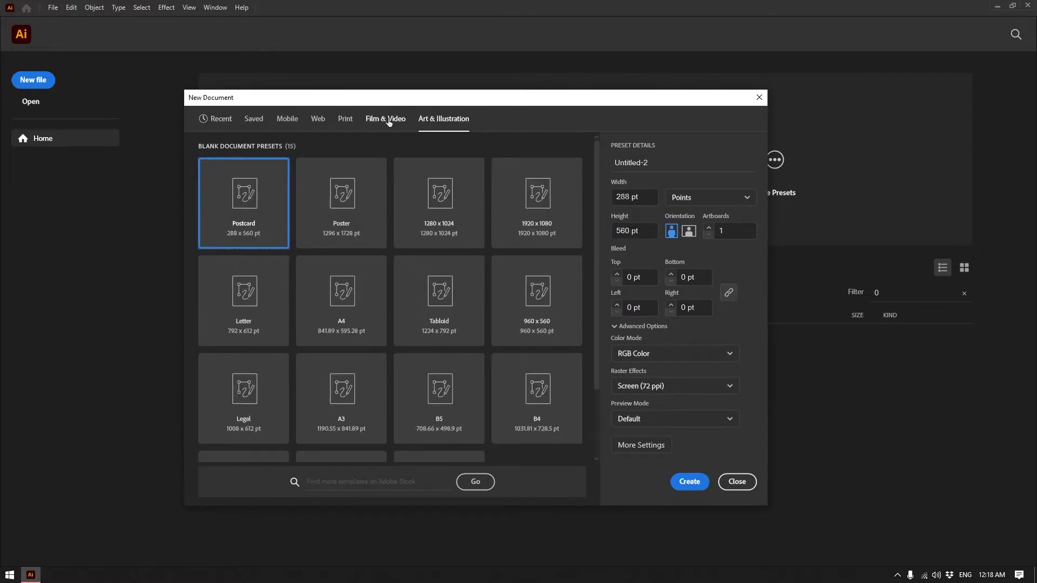
click(345, 120)
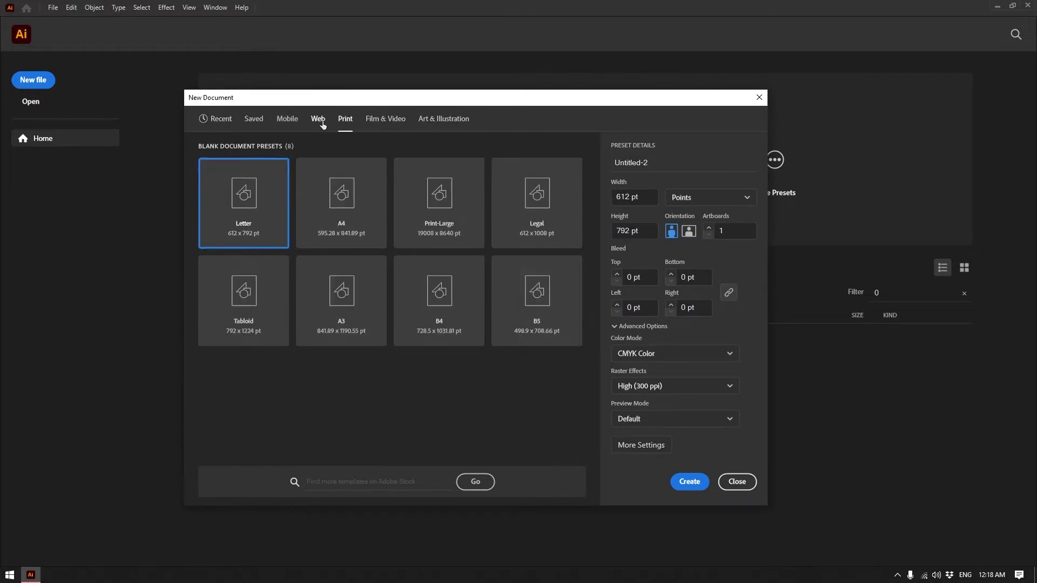
click(318, 119)
click(348, 122)
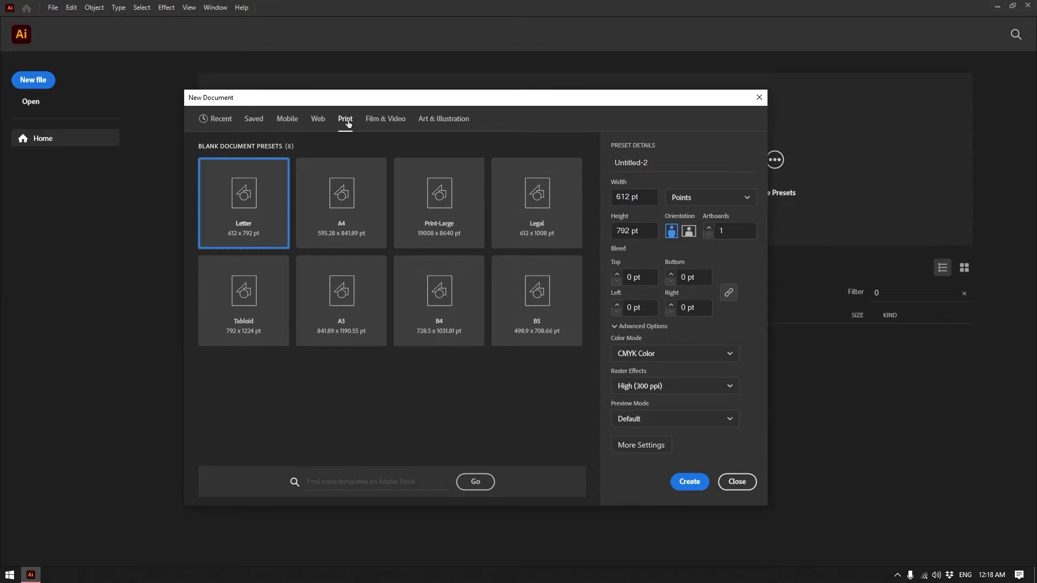
click(345, 229)
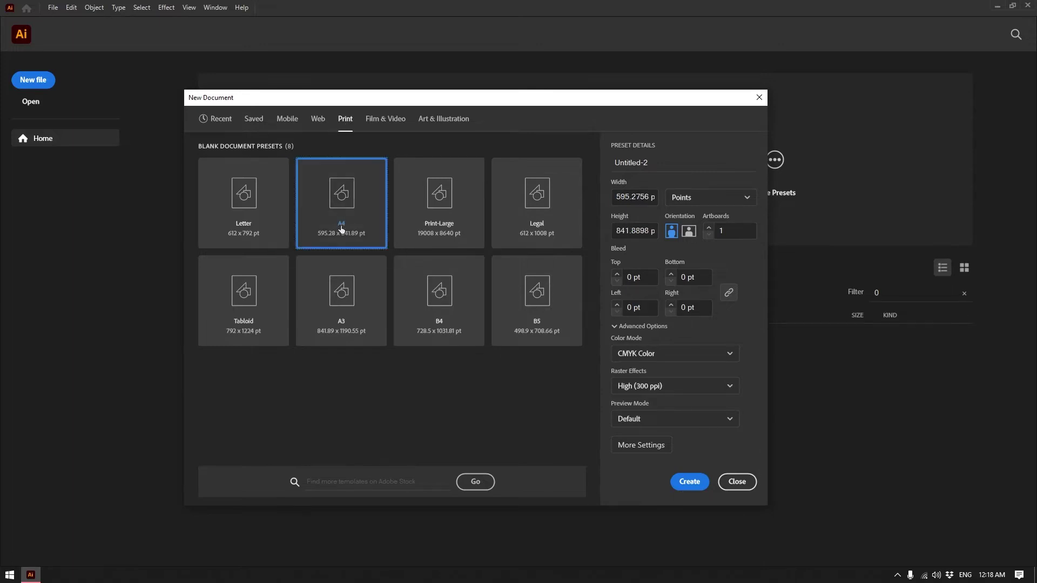
Name the document 'Menu Design' and switch units to Centimeters, giving 21 x 29.7 cm.
double_click(635, 165)
text(Me)
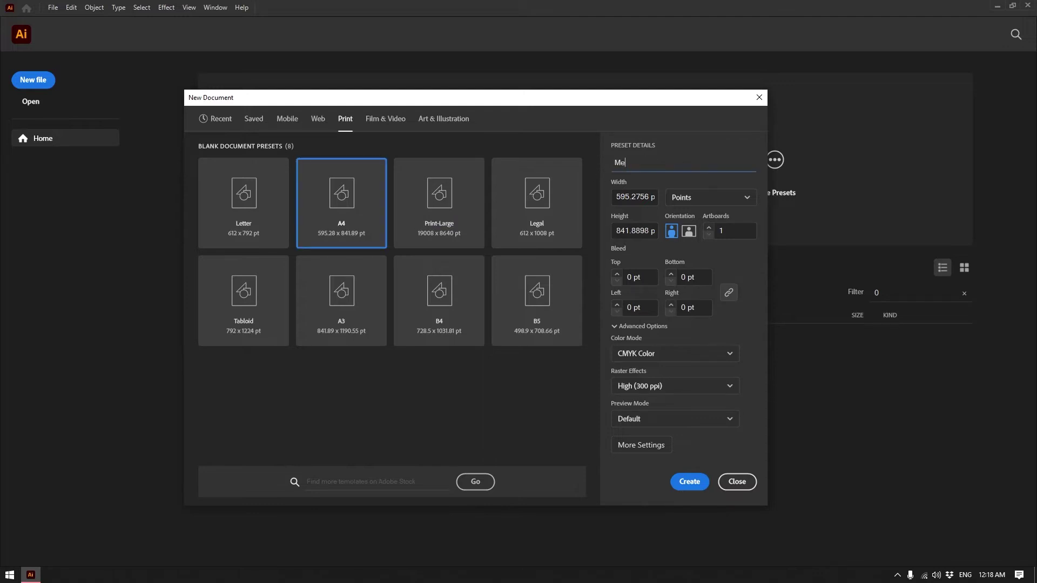
text(nu Design)
click(639, 196)
click(703, 197)
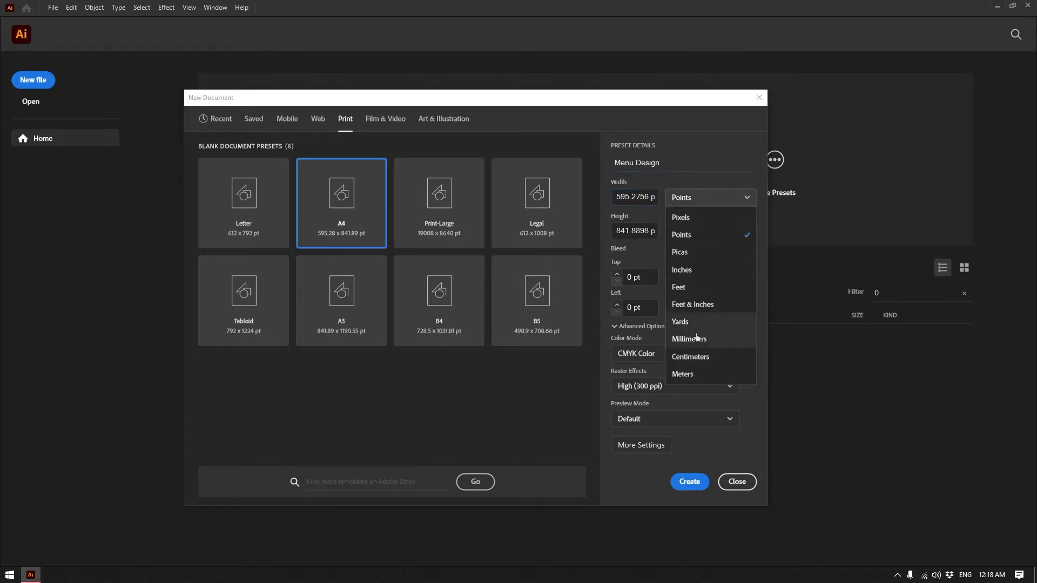
click(708, 359)
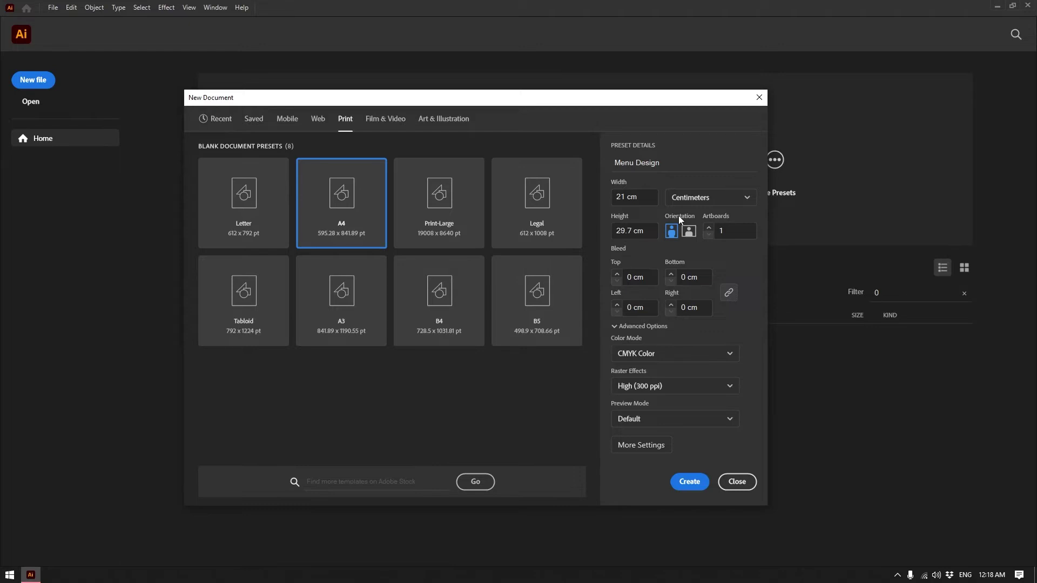
Keep the page in portrait orientation with a single artboard.
click(689, 231)
click(671, 232)
click(734, 231)
click(736, 250)
Leave the top, bottom, left and right bleed values at 0 cm.
click(624, 273)
click(686, 276)
click(627, 310)
click(691, 308)
click(635, 307)
click(666, 313)
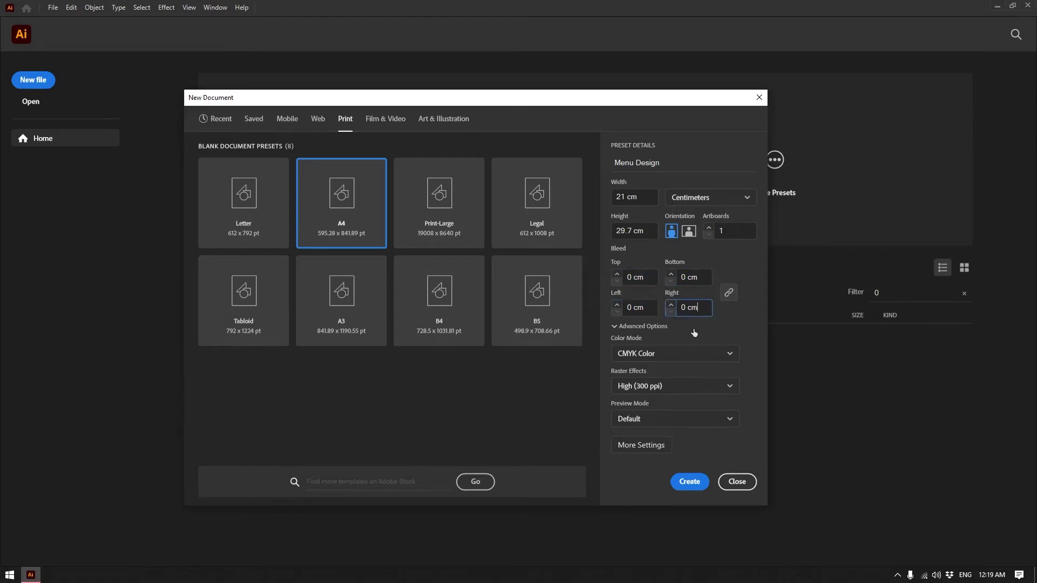
click(659, 356)
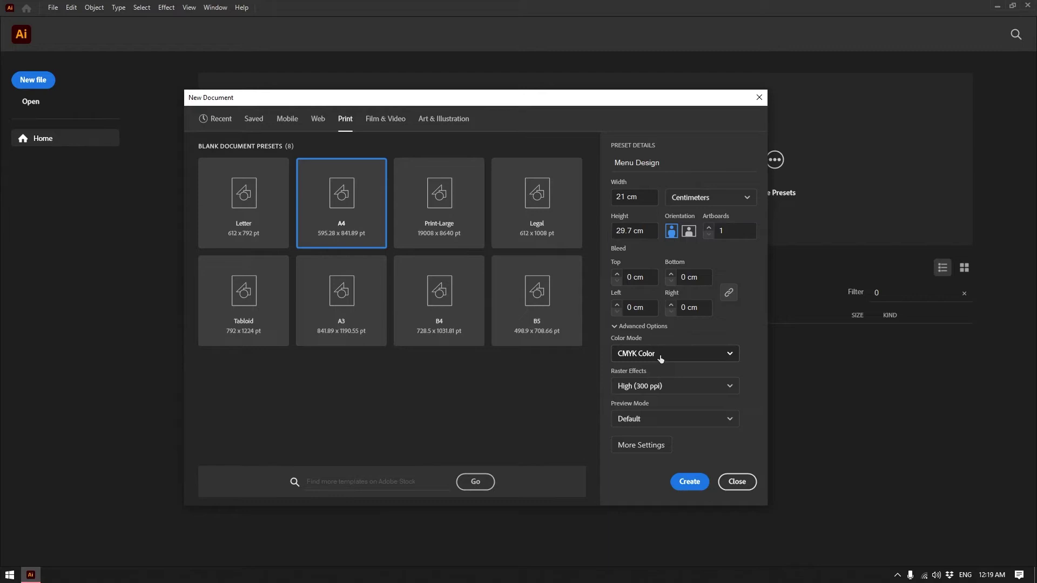
Keep Color Mode at CMYK Color and Raster Effects at High (300 ppi).
click(660, 354)
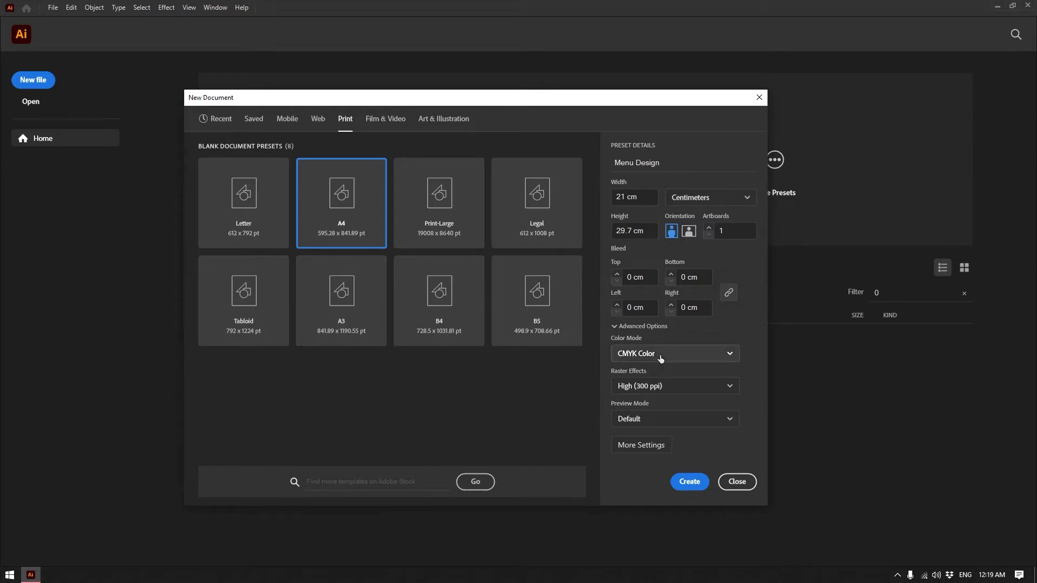
click(665, 361)
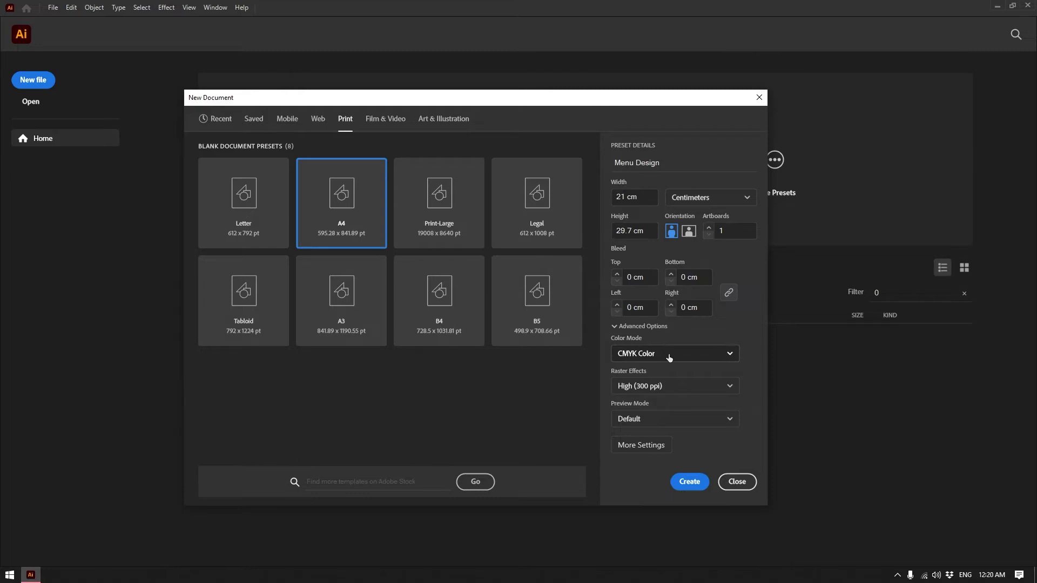
click(668, 387)
click(667, 388)
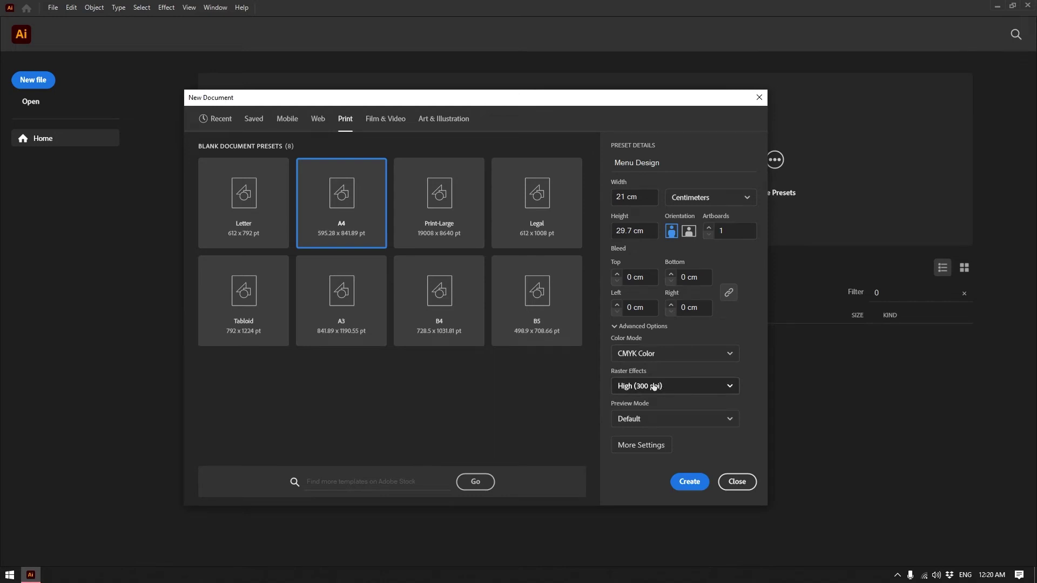
click(655, 389)
click(657, 388)
Create the Menu Design document as a blank A4 portrait artboard, then glance at the File menu.
click(690, 482)
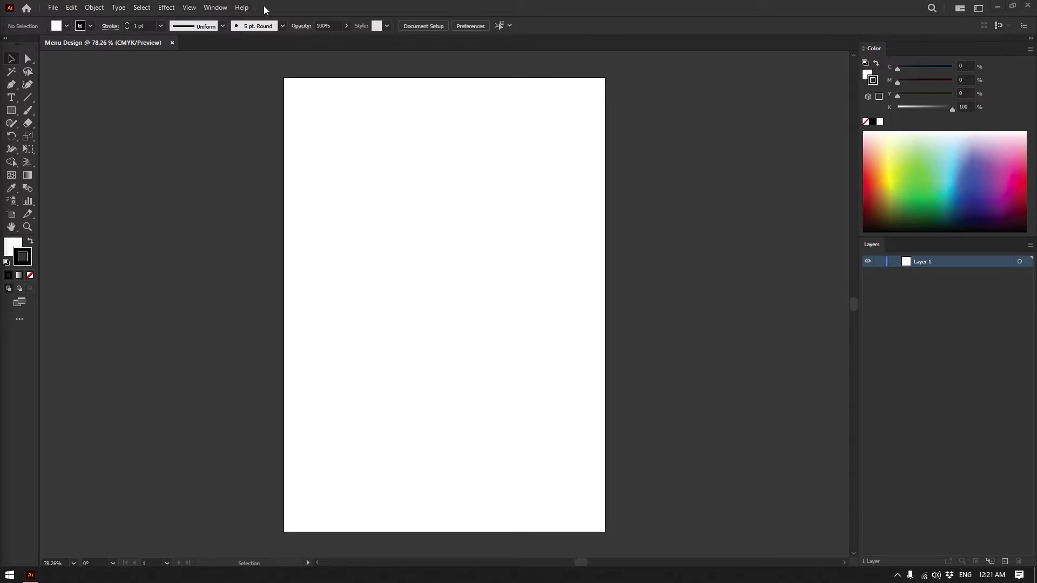
click(53, 8)
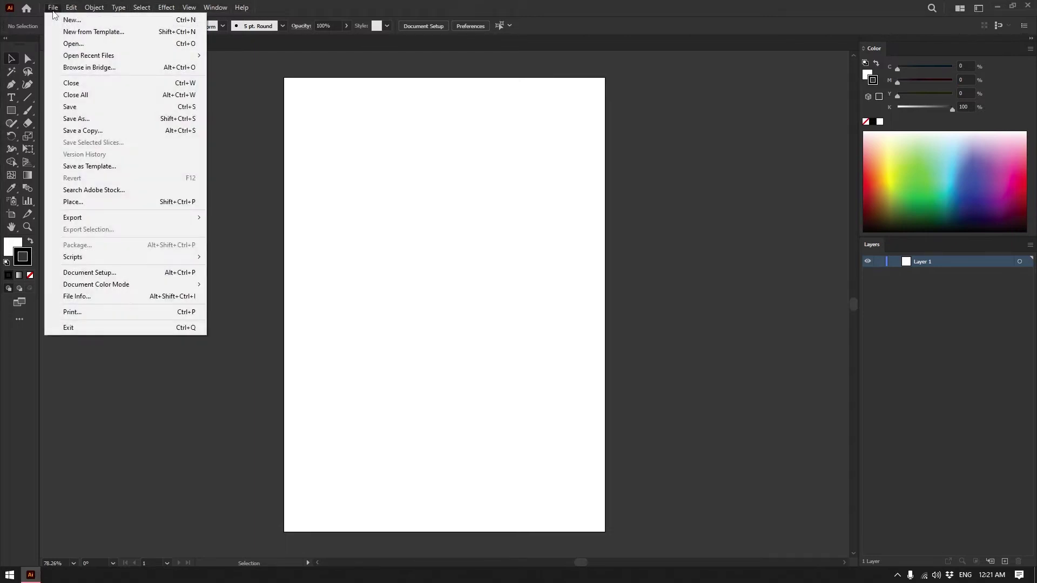
click(71, 8)
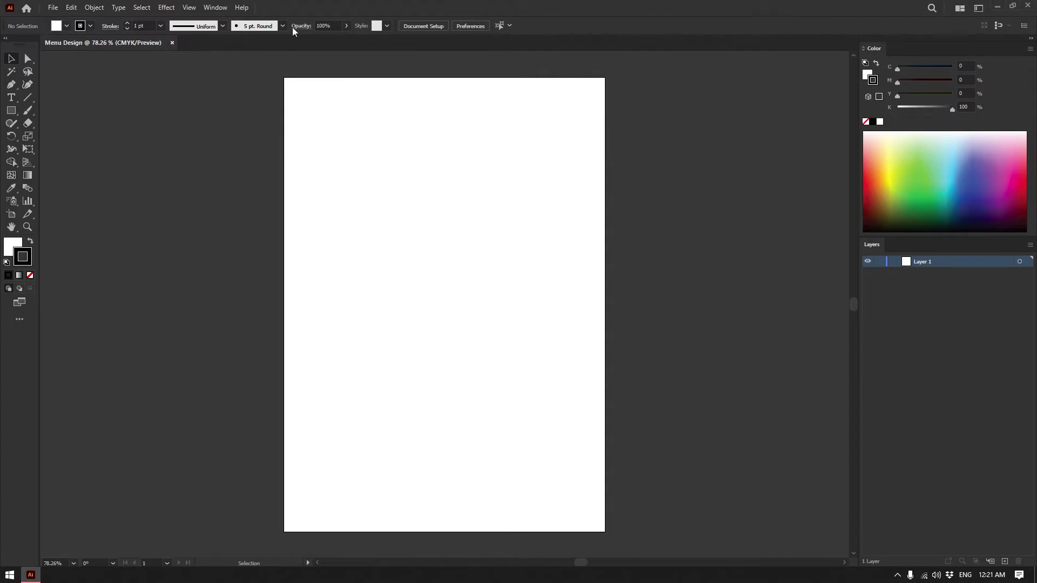
click(217, 9)
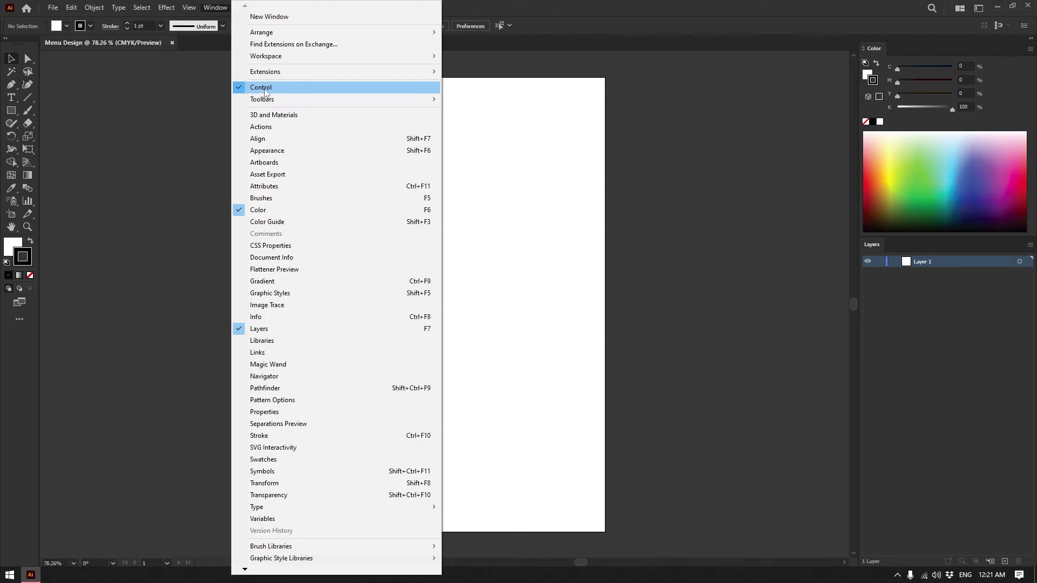
click(218, 32)
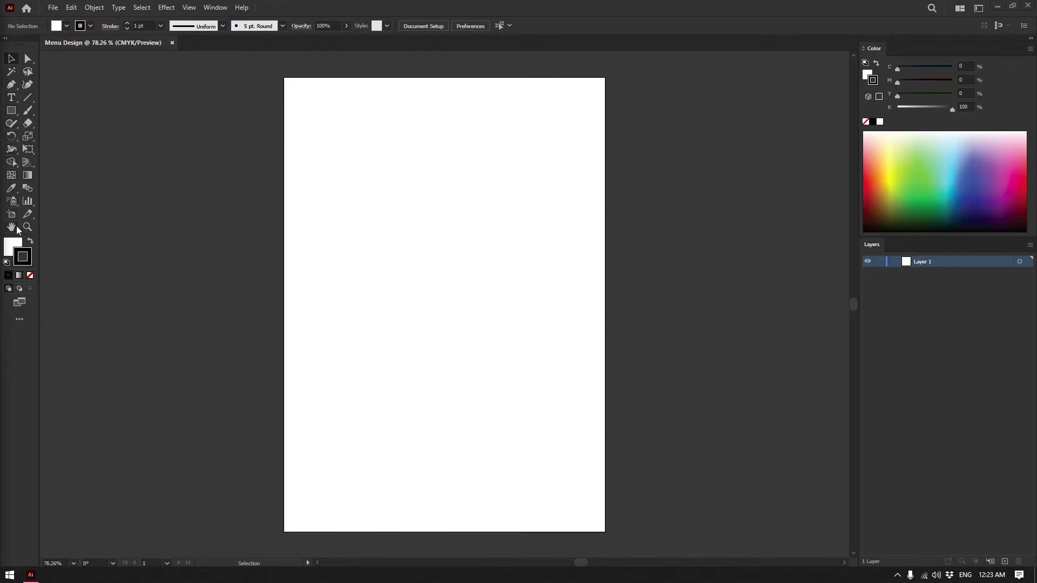
click(216, 8)
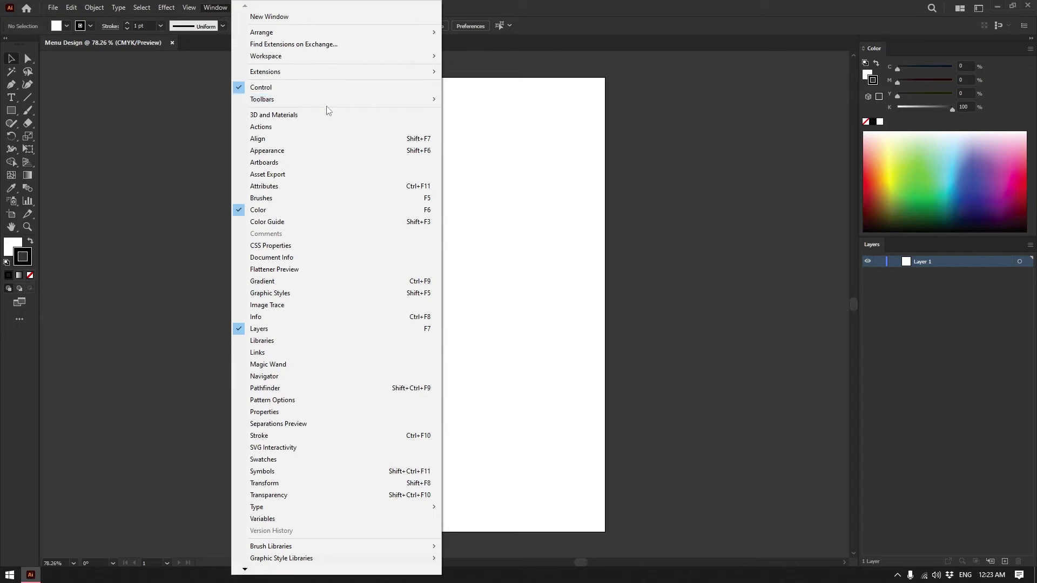
mouse_move(330, 99)
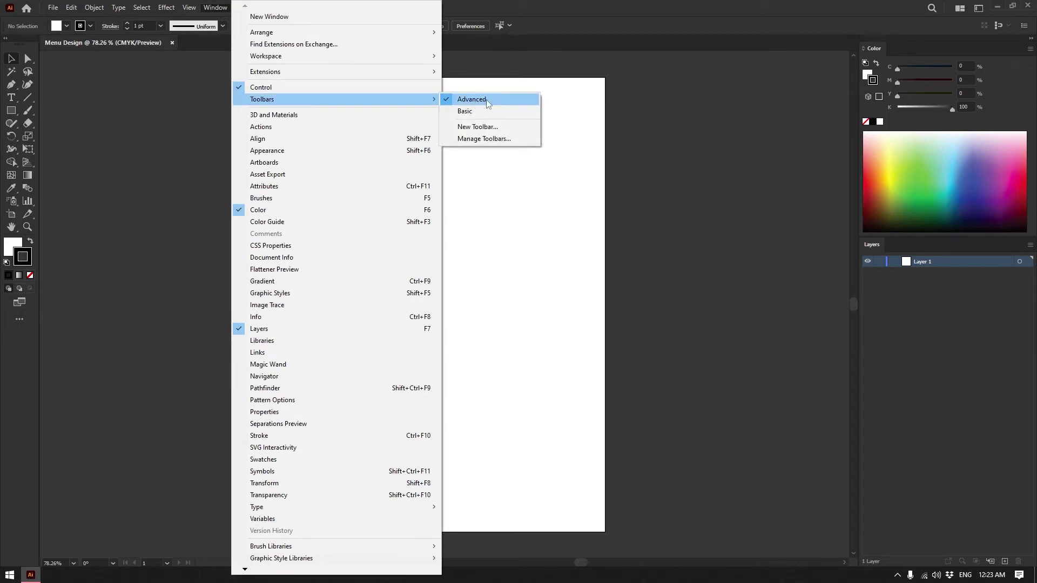
click(475, 111)
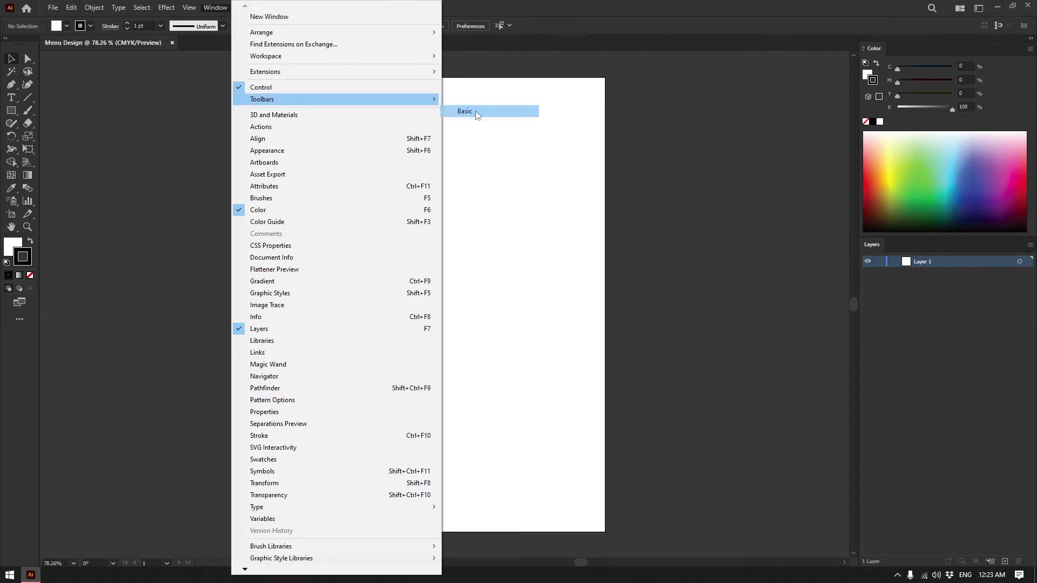
mouse_move(4, 69)
mouse_down()
mouse_move(25, 65)
mouse_move(10, 65)
mouse_up()
click(215, 7)
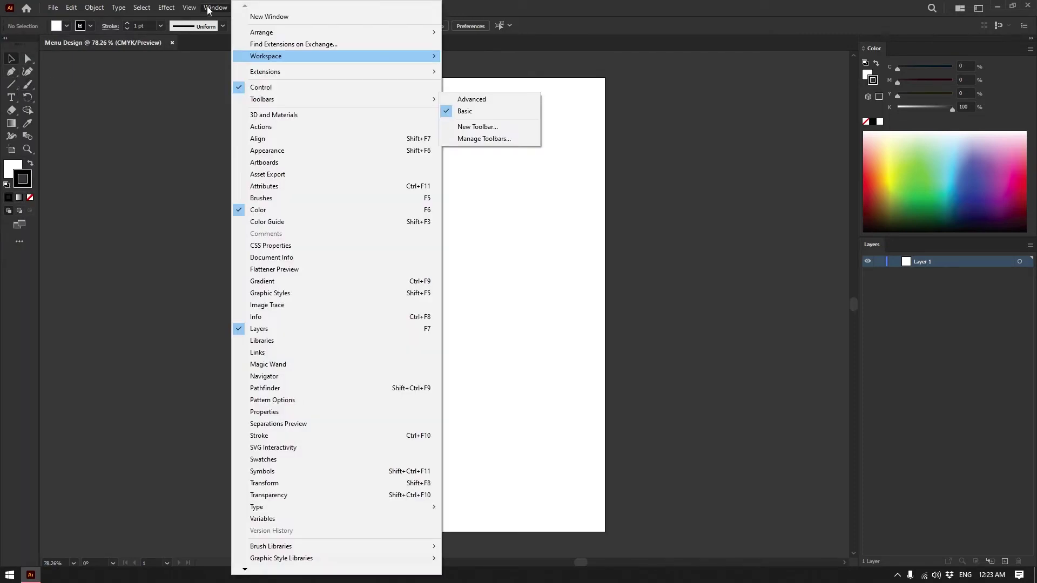
click(215, 9)
click(213, 9)
mouse_move(315, 103)
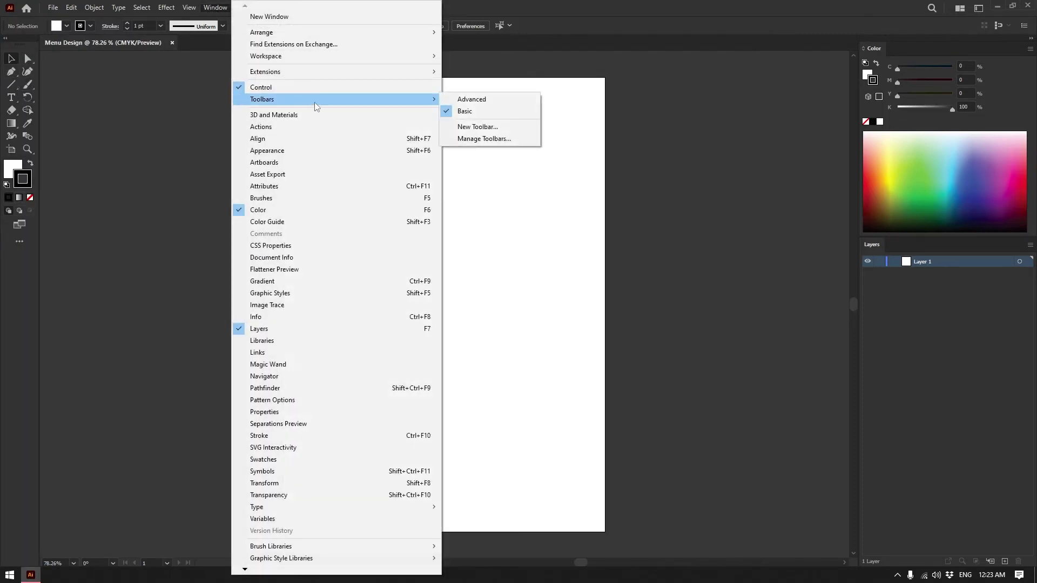
click(474, 101)
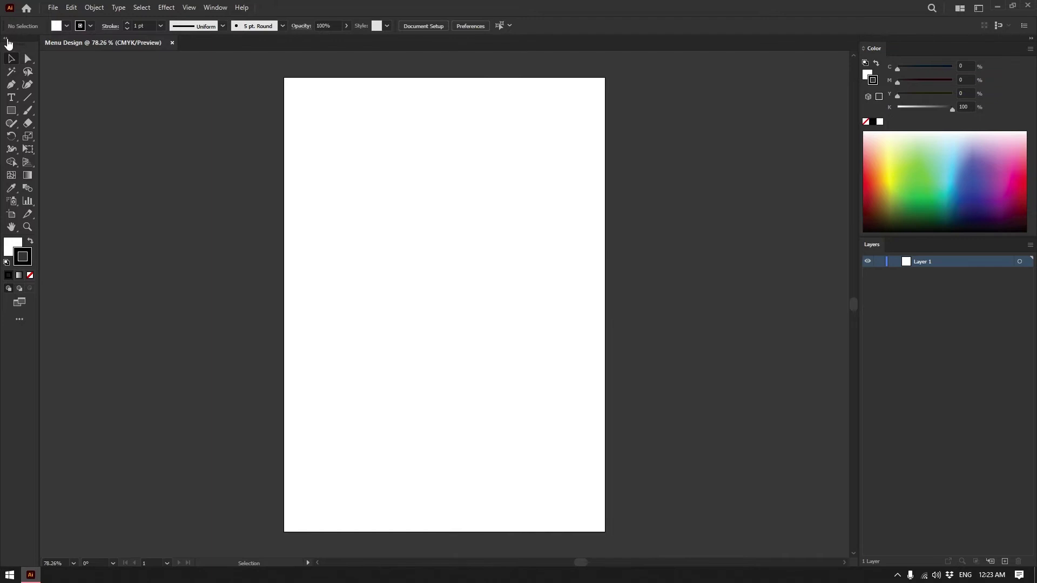
click(6, 39)
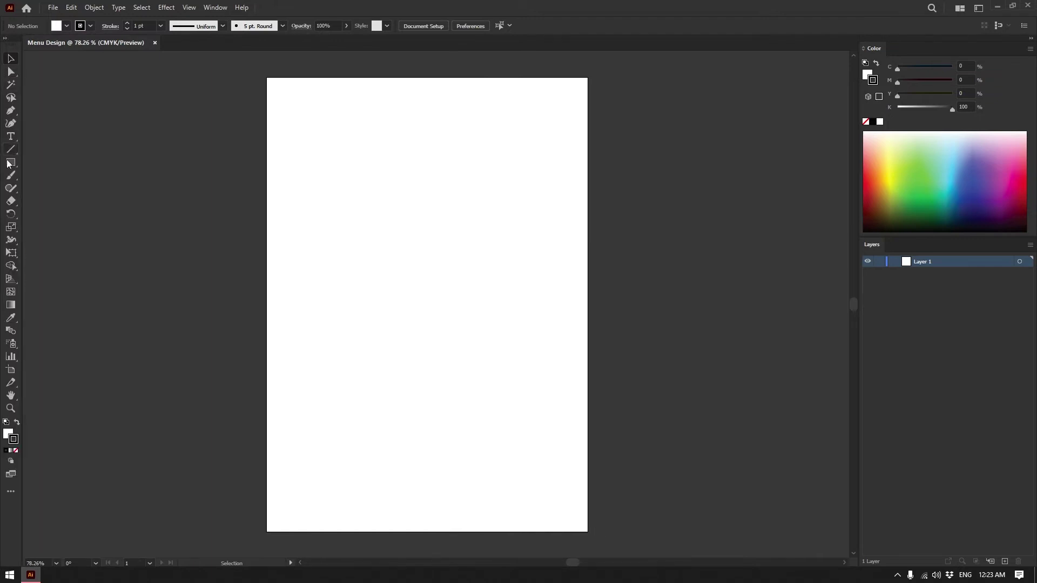
click(6, 38)
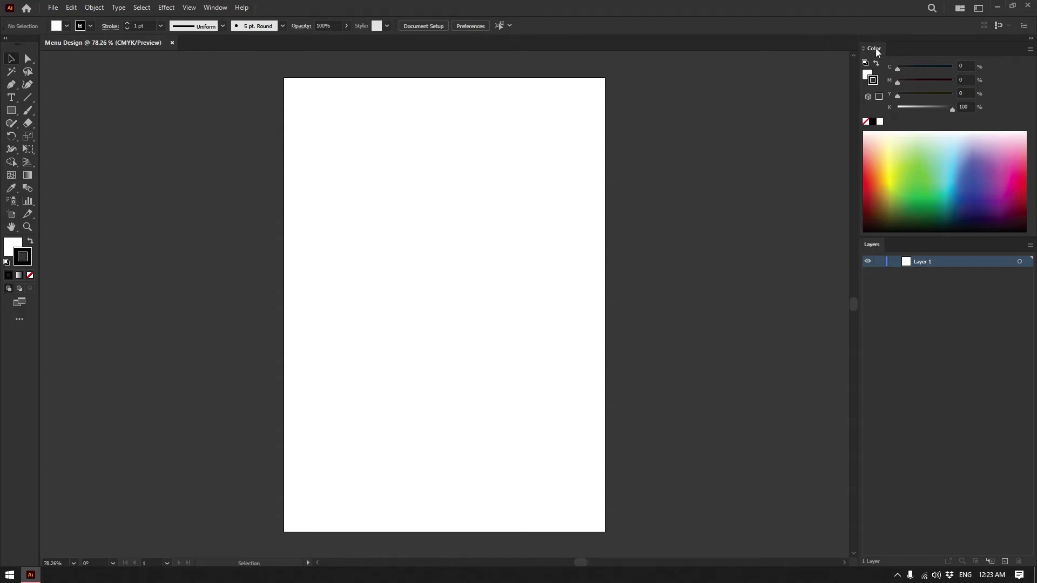
Dock the Color panel in the right-hand column stacked directly above Layers.
drag(877, 52, 702, 115)
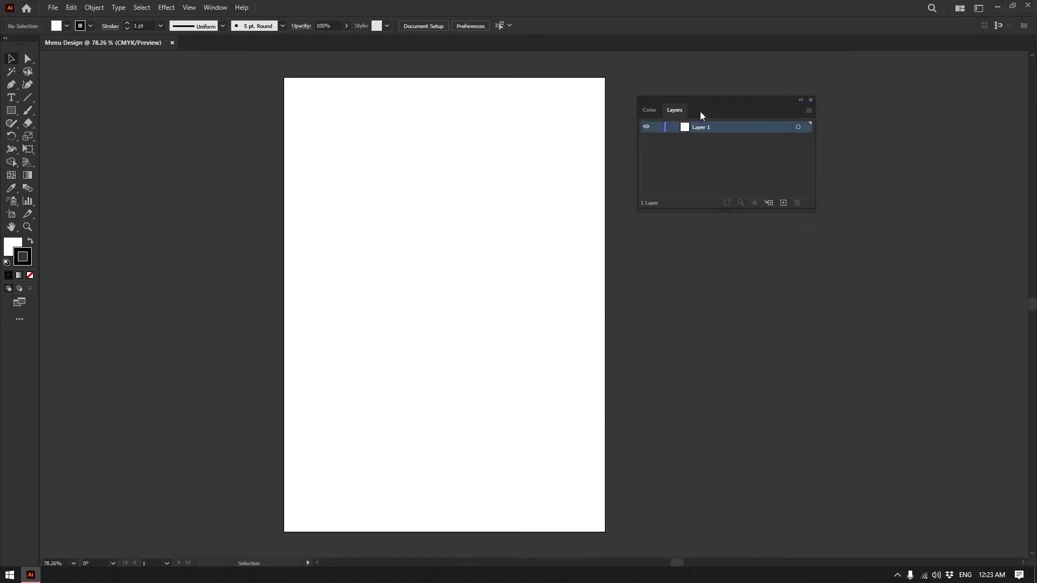
click(650, 110)
click(675, 110)
drag(689, 114, 1031, 115)
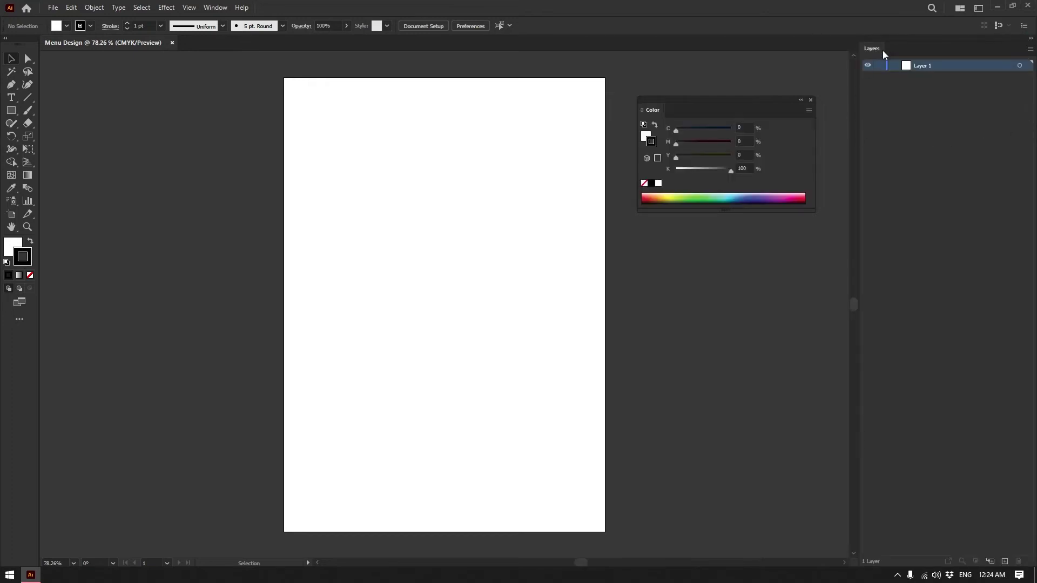
drag(653, 113, 875, 42)
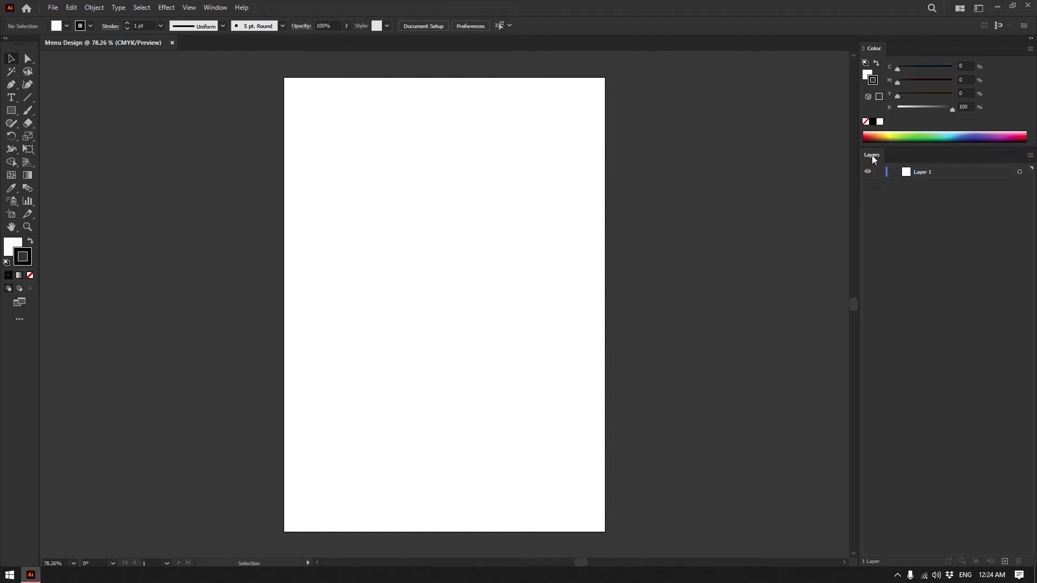
Show the Gradient panel from the Window menu and group it with Color.
click(224, 9)
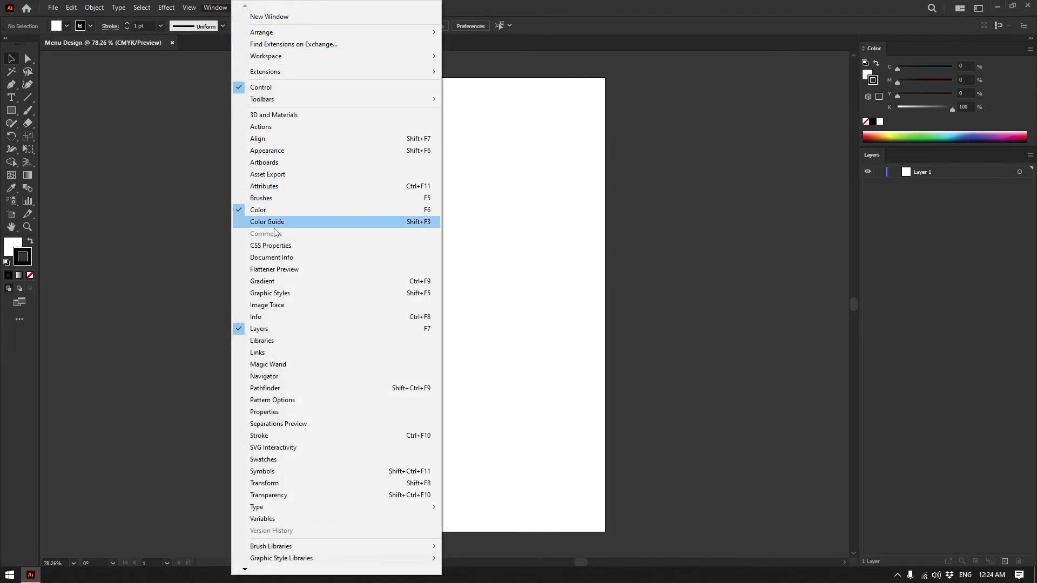
click(262, 282)
drag(611, 197, 903, 53)
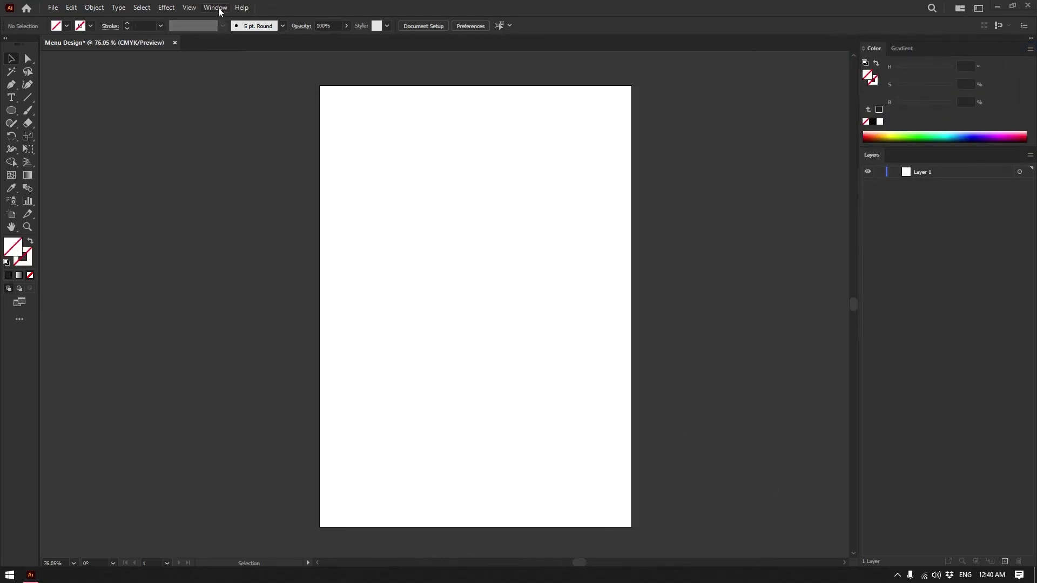
Add the Pathfinder and Transform panels from the Window menu.
click(217, 8)
click(318, 391)
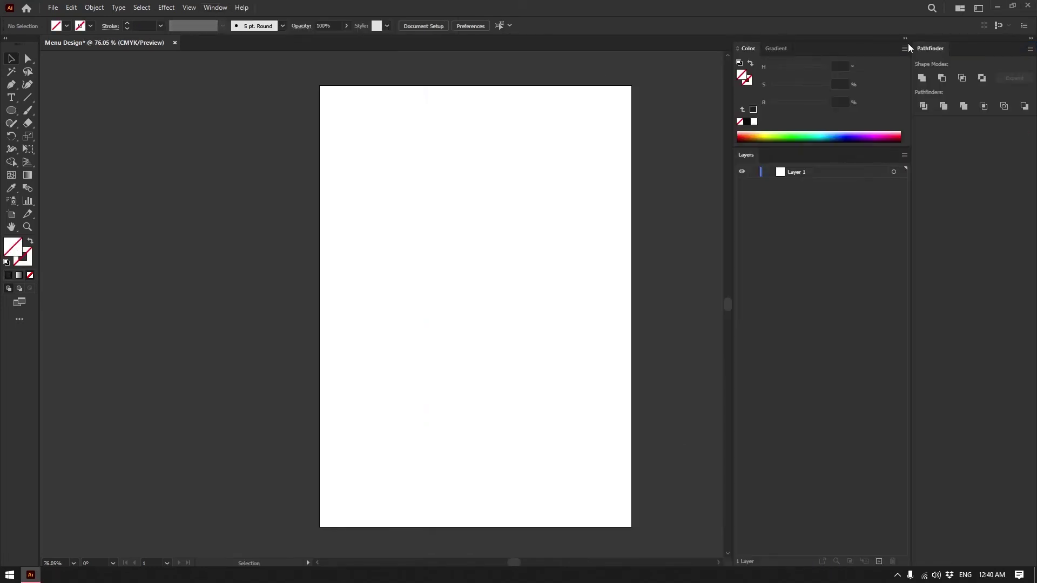
click(216, 8)
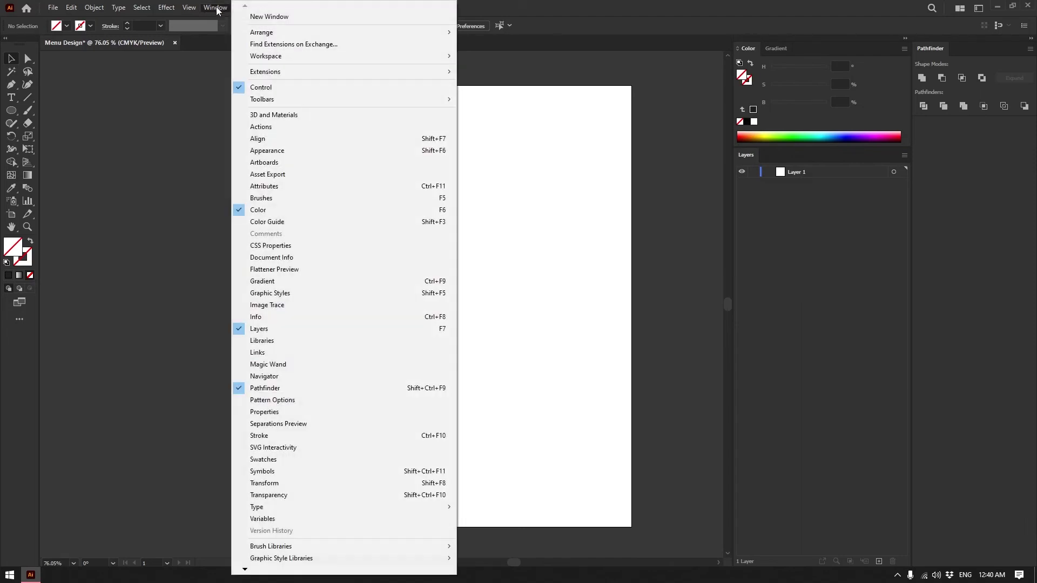
click(270, 483)
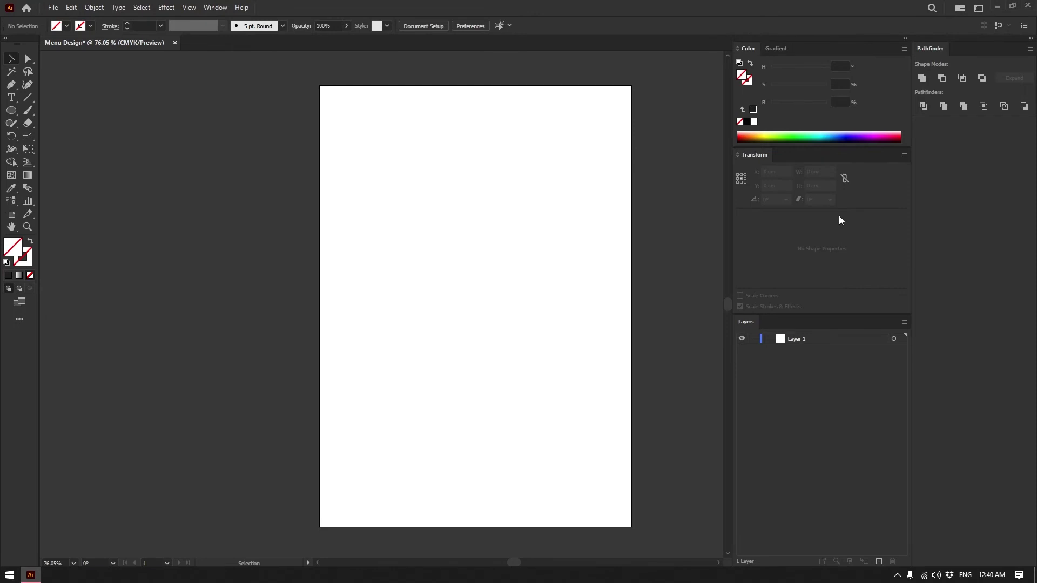
Save the panel layout as workspace 'My Favourite Workspace', overwriting the existing one.
click(218, 8)
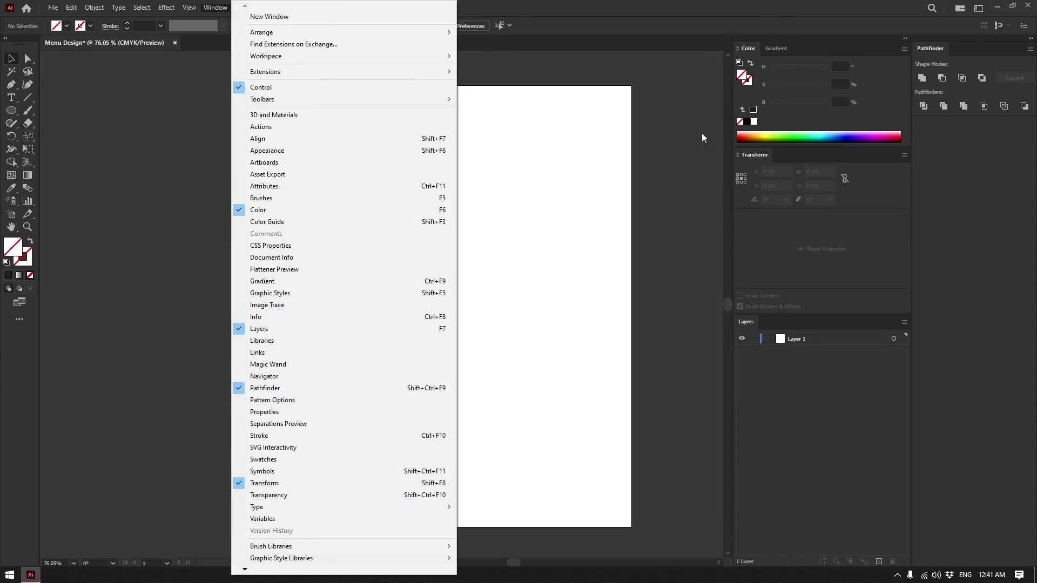
key(Escape)
click(215, 8)
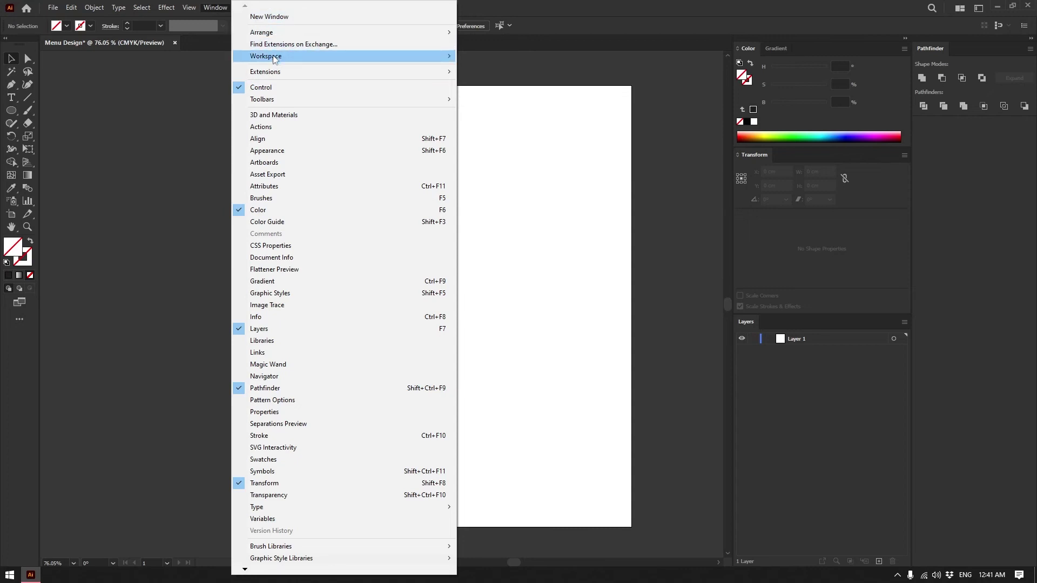
mouse_move(270, 62)
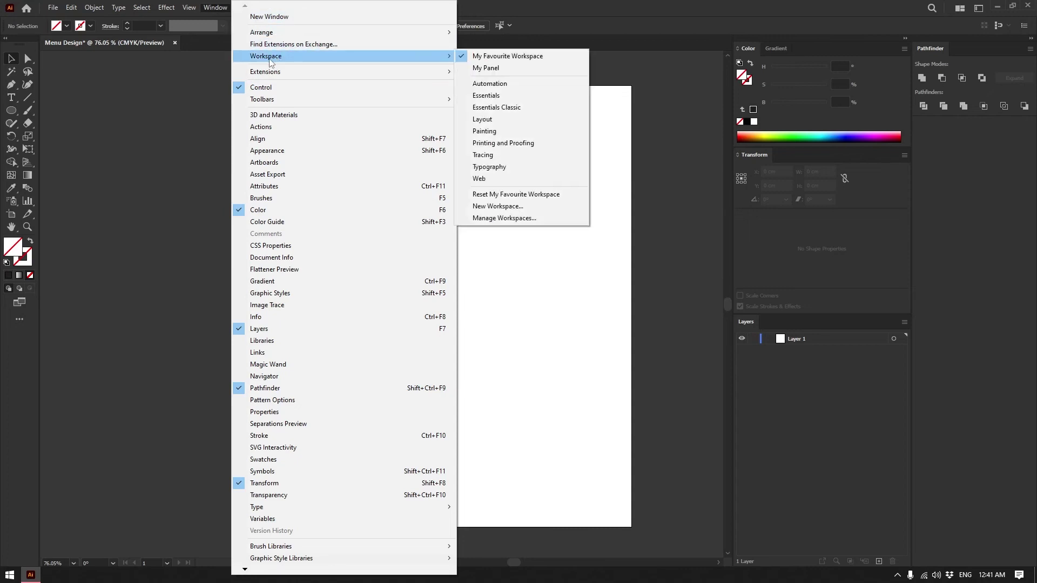
click(492, 211)
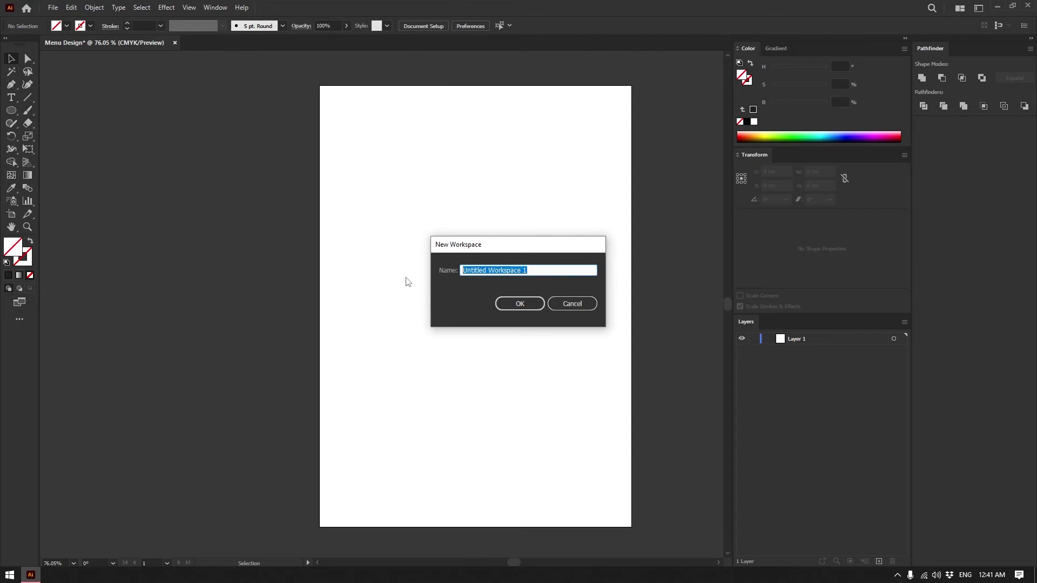
text(My Favourt)
text(te Workspace)
click(526, 303)
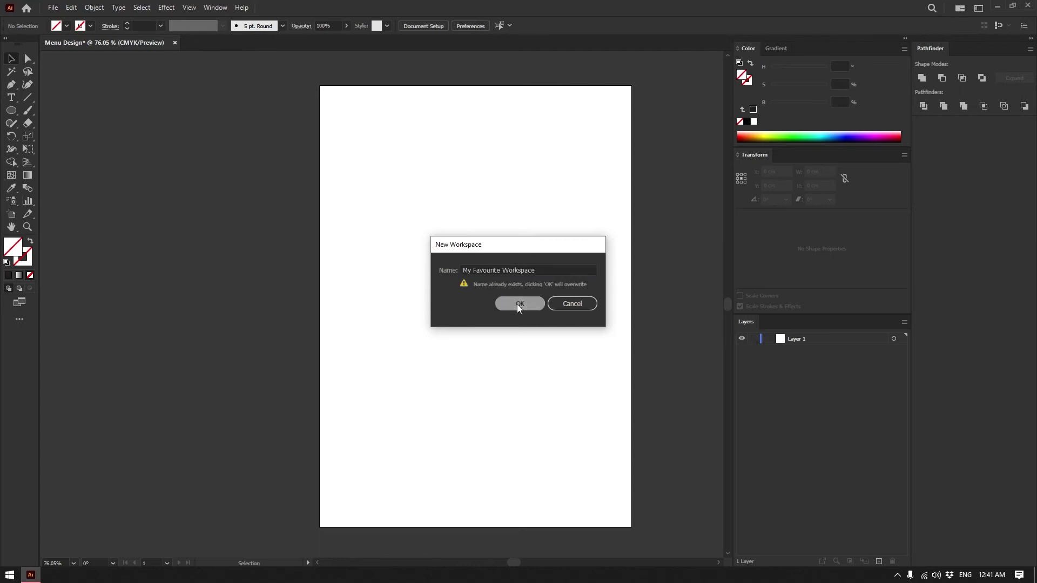
Float the Pathfinder and Transform panels and collapse the toolbar to one column.
drag(688, 194, 588, 225)
drag(875, 48, 572, 186)
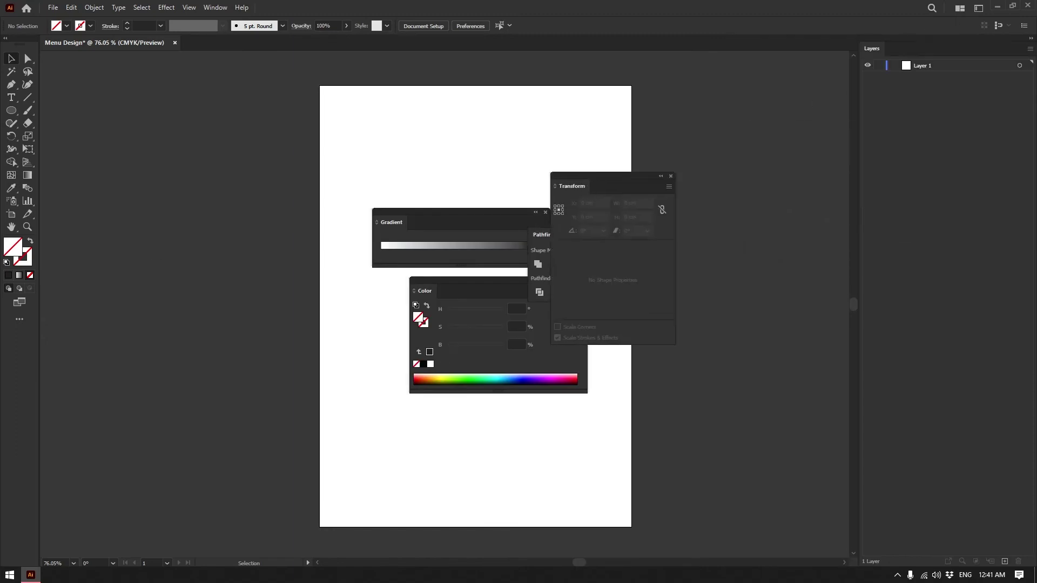
click(5, 38)
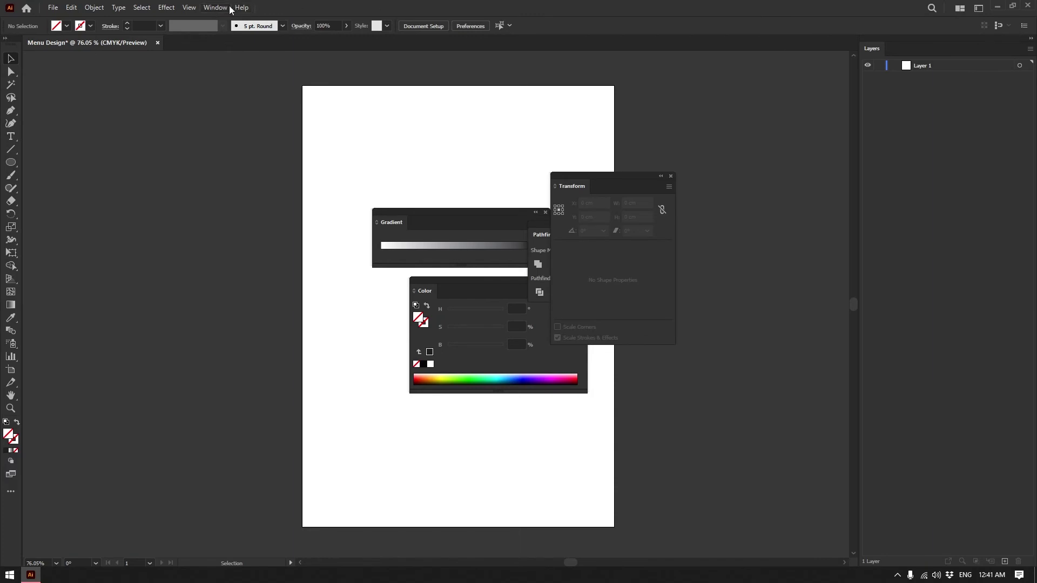
Reset the layout to the saved My Favourite Workspace arrangement.
click(214, 8)
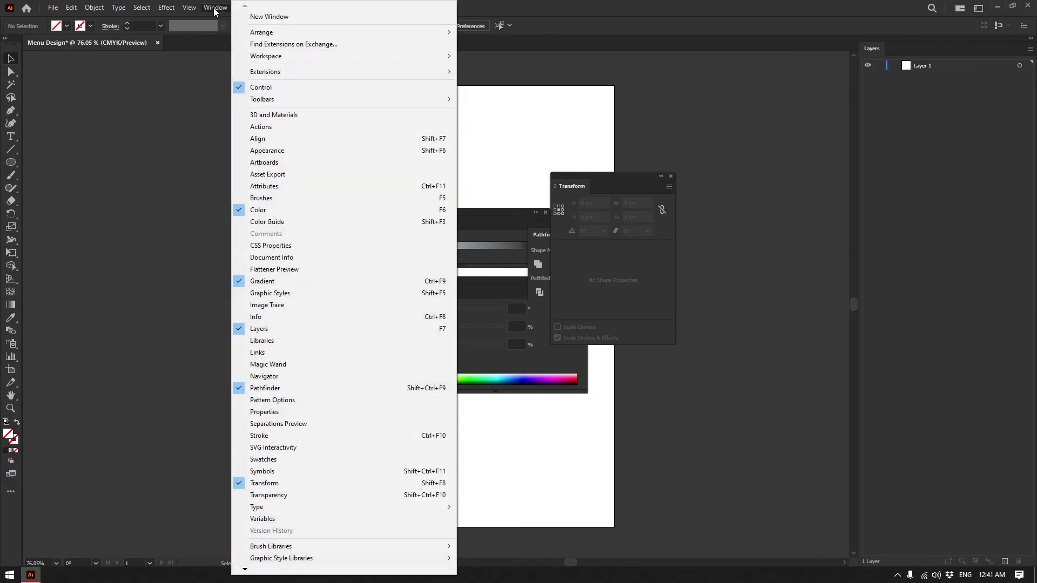
mouse_move(284, 57)
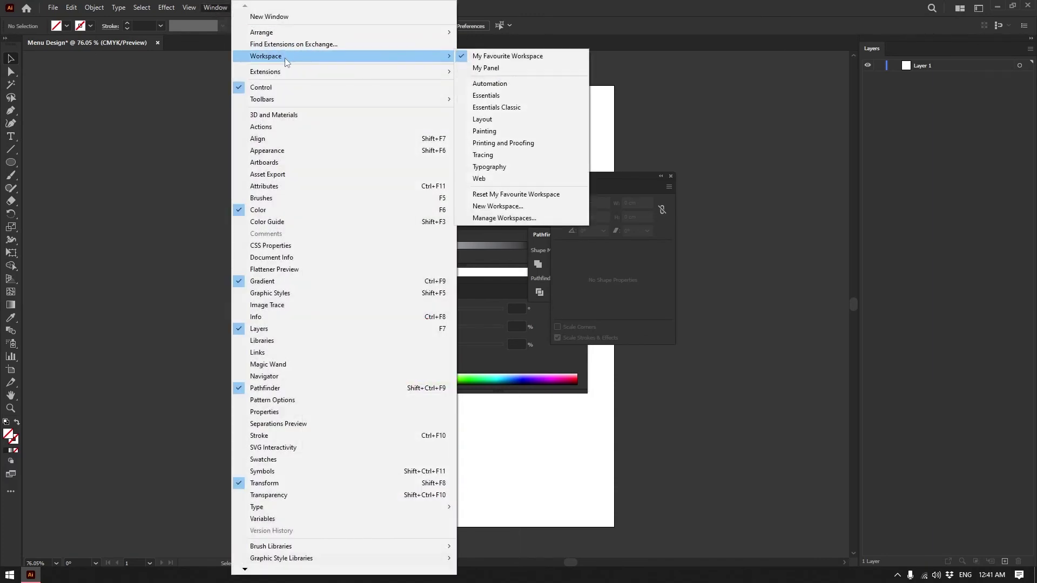
click(513, 197)
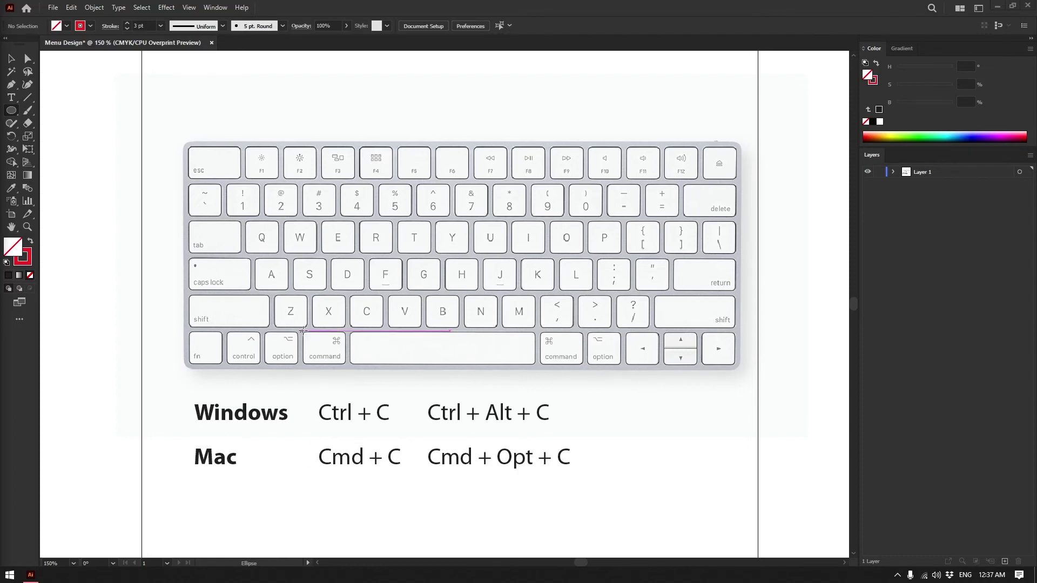
Circle the command key with a red ellipse and Alt-drag a copy onto the option key.
drag(298, 327, 351, 372)
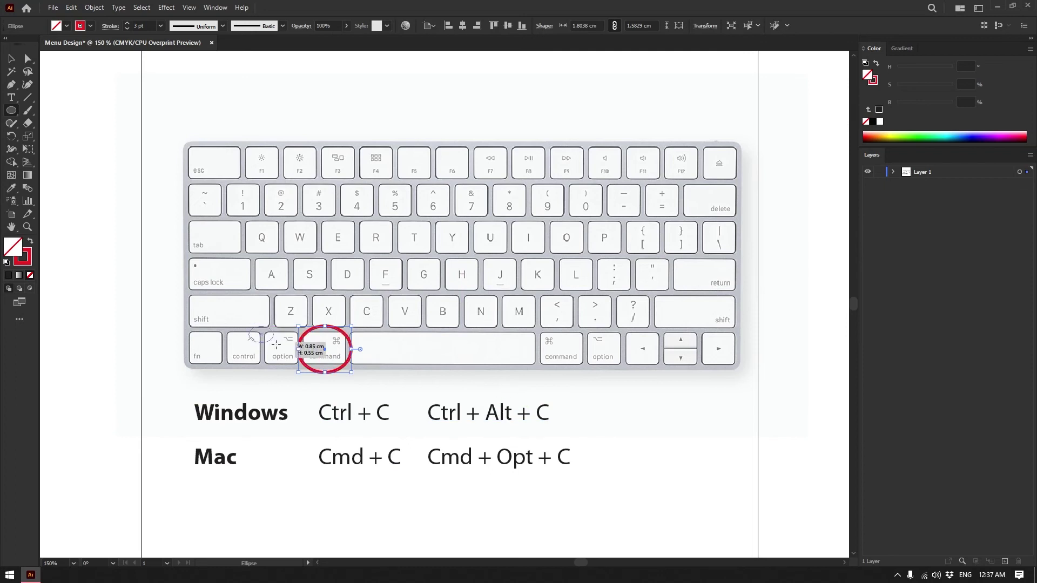
drag(324, 349, 279, 348)
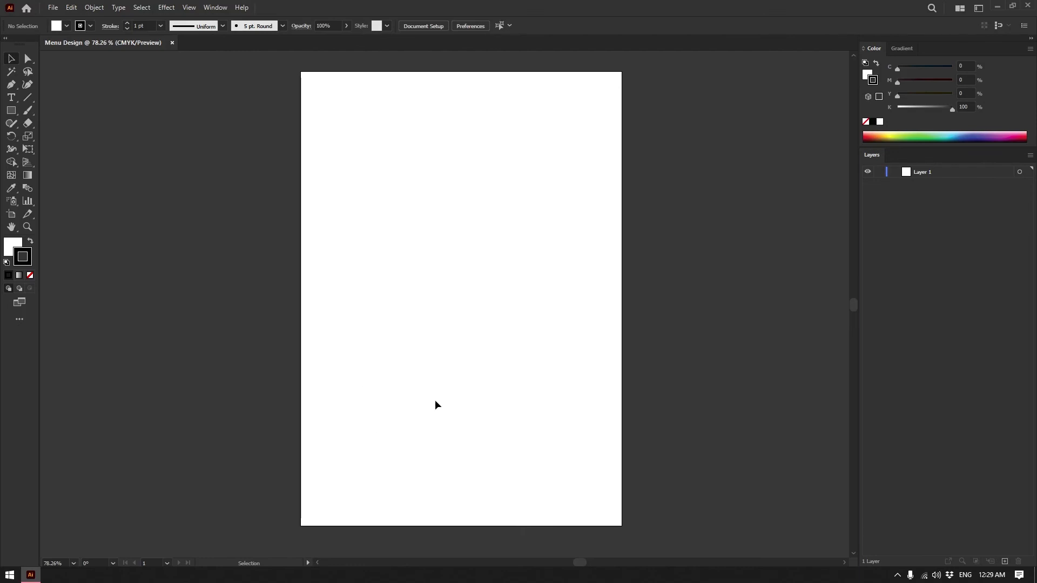
Fit the artboard in the window with Ctrl+0, then pan it slightly left and up.
key(ctrl+0)
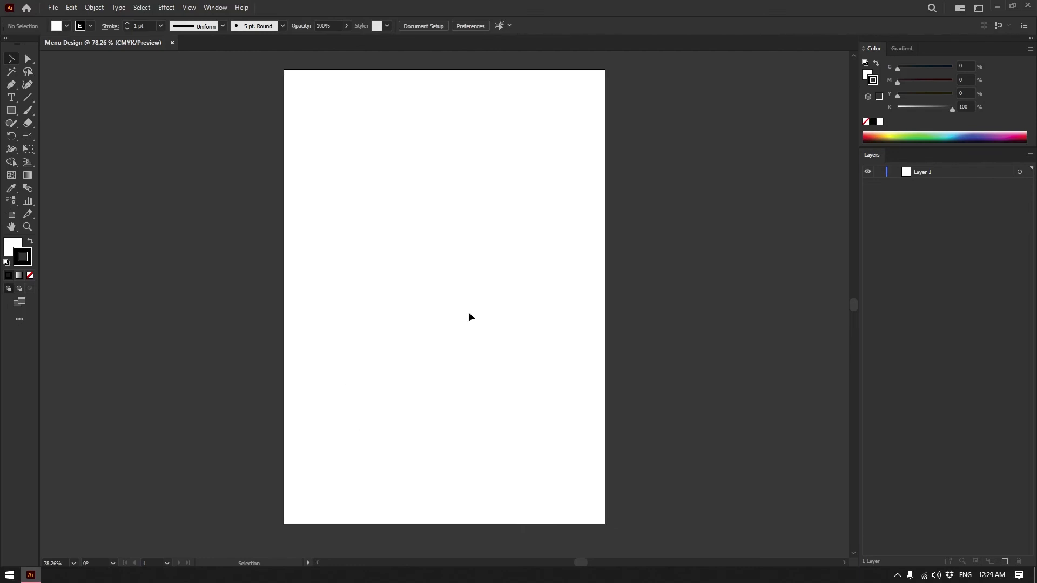
mouse_move(465, 313)
mouse_down()
mouse_move(423, 298)
mouse_move(484, 292)
mouse_move(454, 304)
mouse_move(462, 308)
mouse_up()
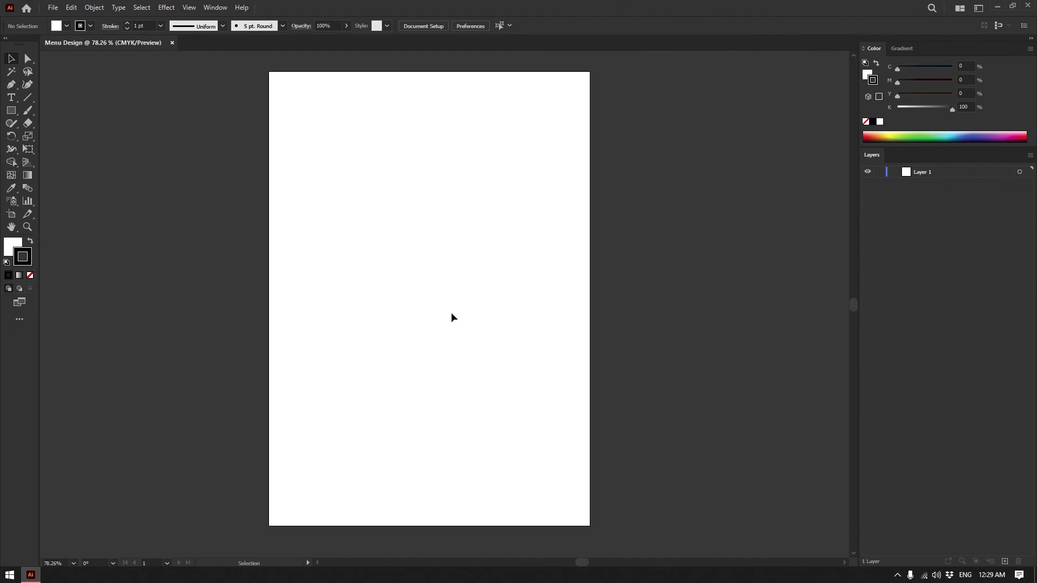
key(space)
mouse_move(433, 285)
mouse_down()
mouse_move(405, 278)
mouse_move(419, 285)
mouse_move(468, 271)
mouse_move(431, 278)
mouse_up()
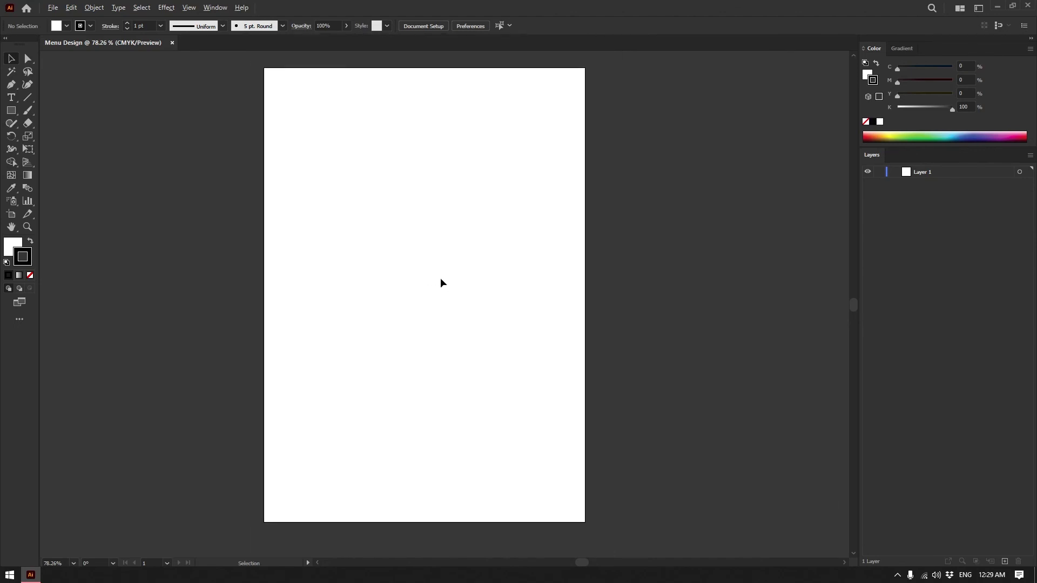
Fit the artboard in the window with Ctrl+0, then zoom out and back in.
key(ctrl+0)
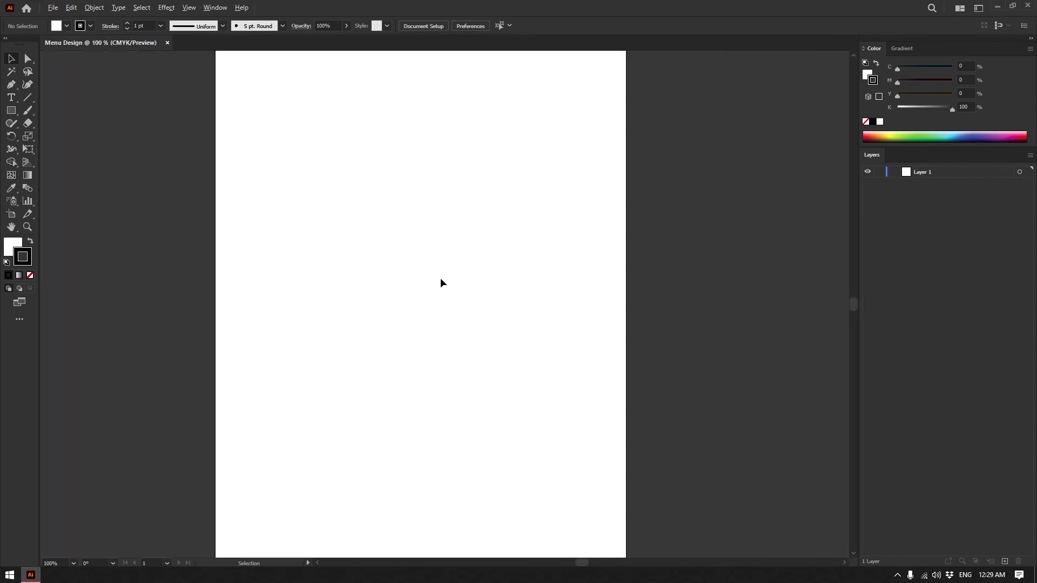
key(ctrl+minus)
key(ctrl+plus)
key(ctrl+minus)
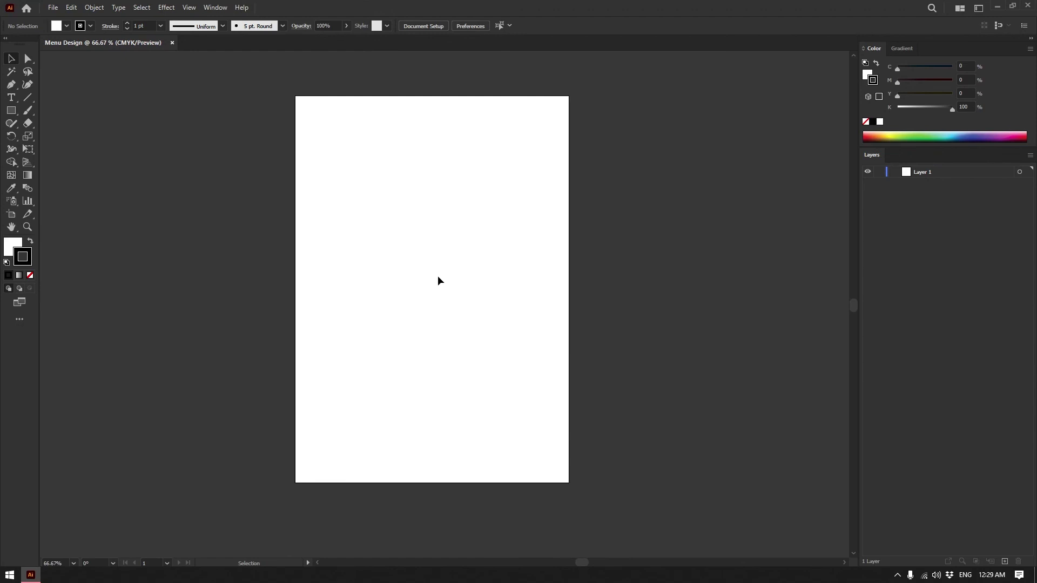
key(a)
Zoom between about 200% and 50%, settling at 66.67% with the whole page visible.
key(ctrl+plus)
key(ctrl+plus)
key(ctrl+plus)
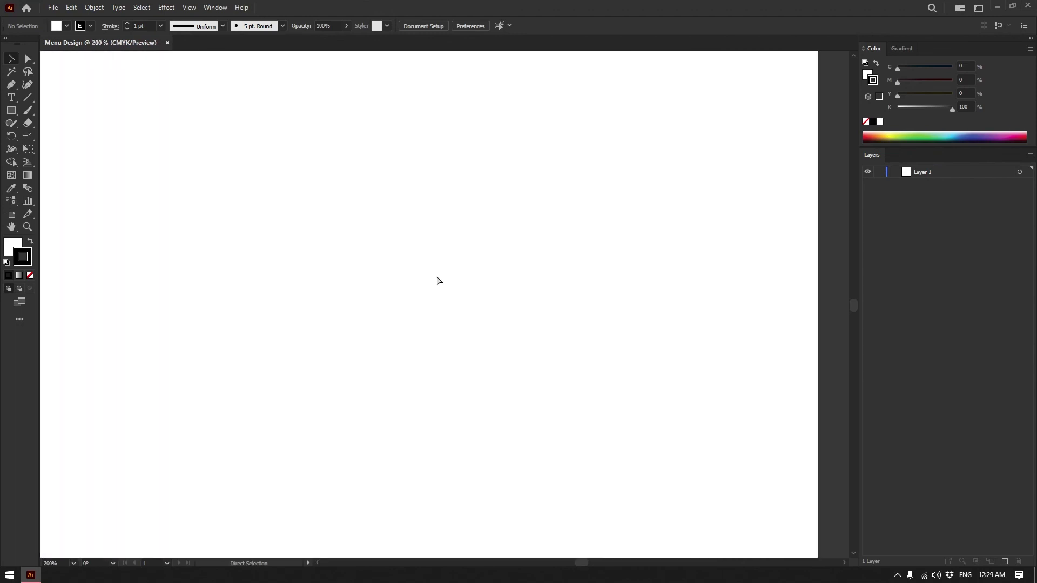
key(ctrl+minus)
key(ctrl+minus)
key(ctrl+minus)
key(ctrl+minus)
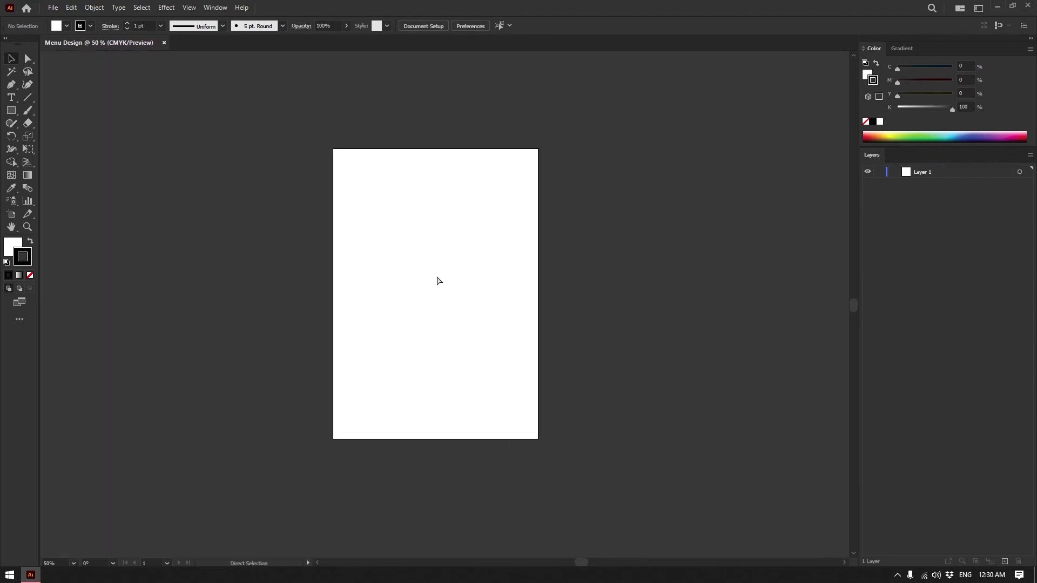
key(ctrl+plus)
key(ctrl+plus)
key(ctrl+minus)
key(ctrl+minus)
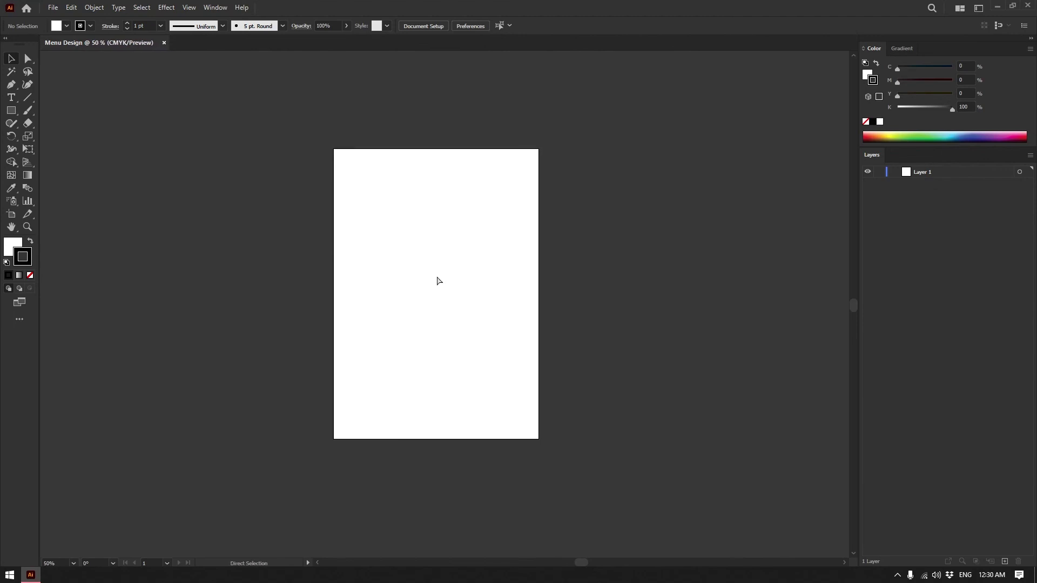
key(ctrl+plus)
key(ctrl+plus)
key(ctrl+plus)
key(ctrl+minus)
key(ctrl+minus)
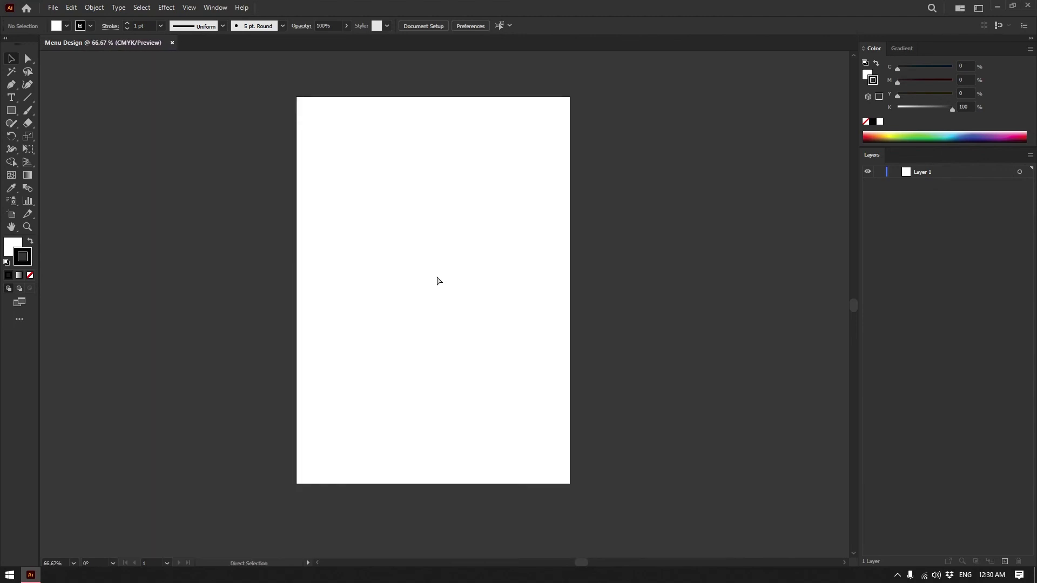
key(ctrl+plus)
key(ctrl+minus)
Select the Zoom tool in the toolbar to zoom into the artboard interactively.
click(30, 228)
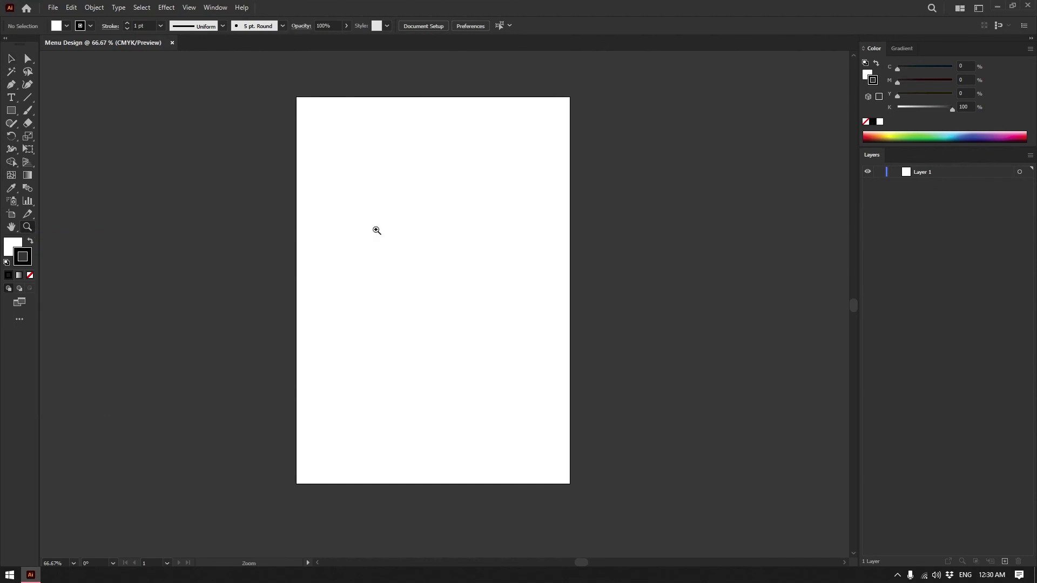